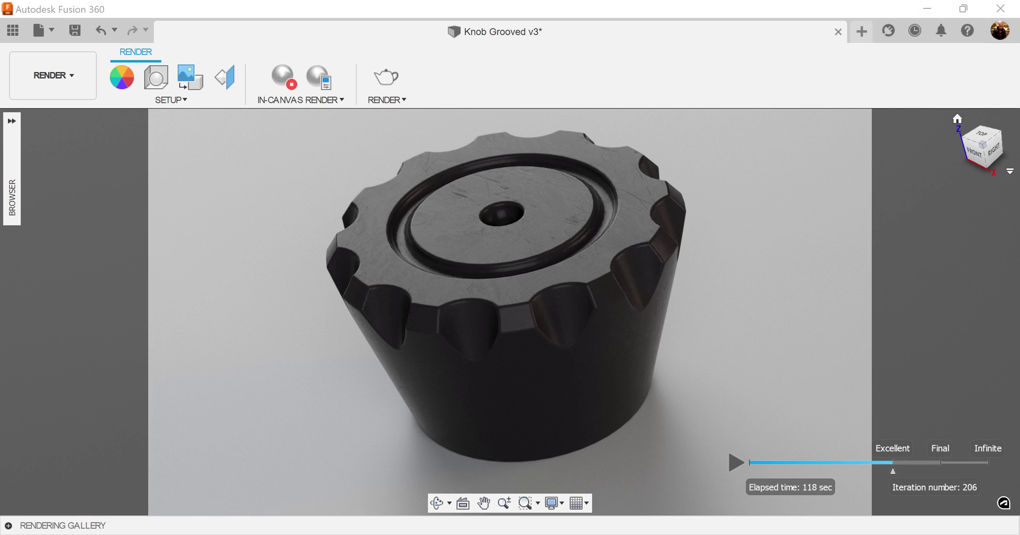
Stop the in-canvas render of the grooved knob and start a new empty design
click(283, 80)
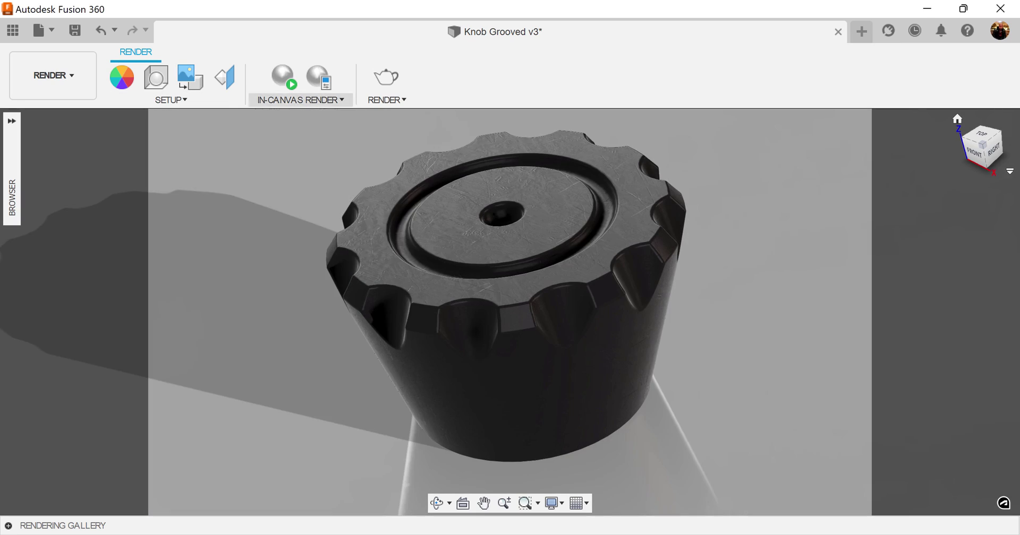
click(862, 32)
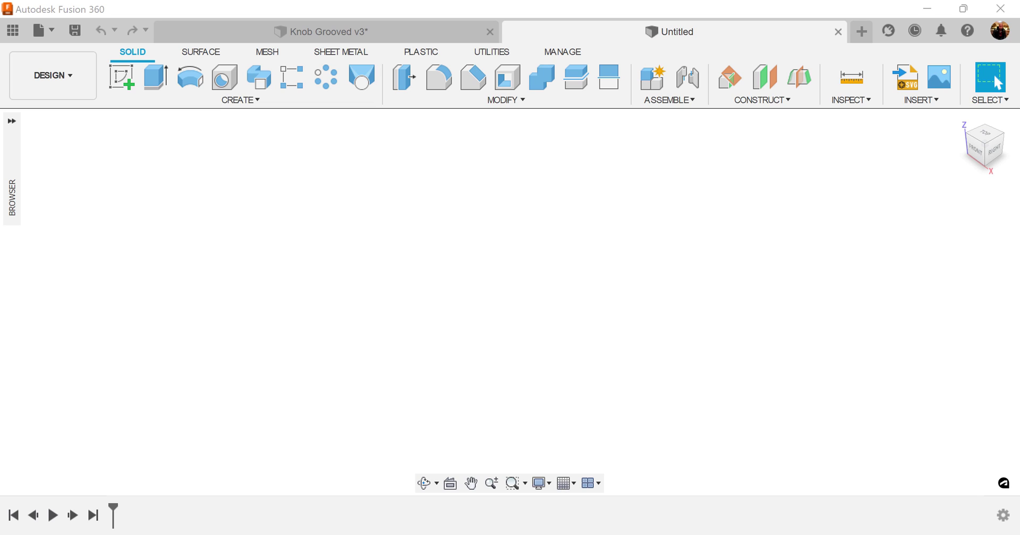
Create an active internal component named Knob under the root of the new design
click(12, 122)
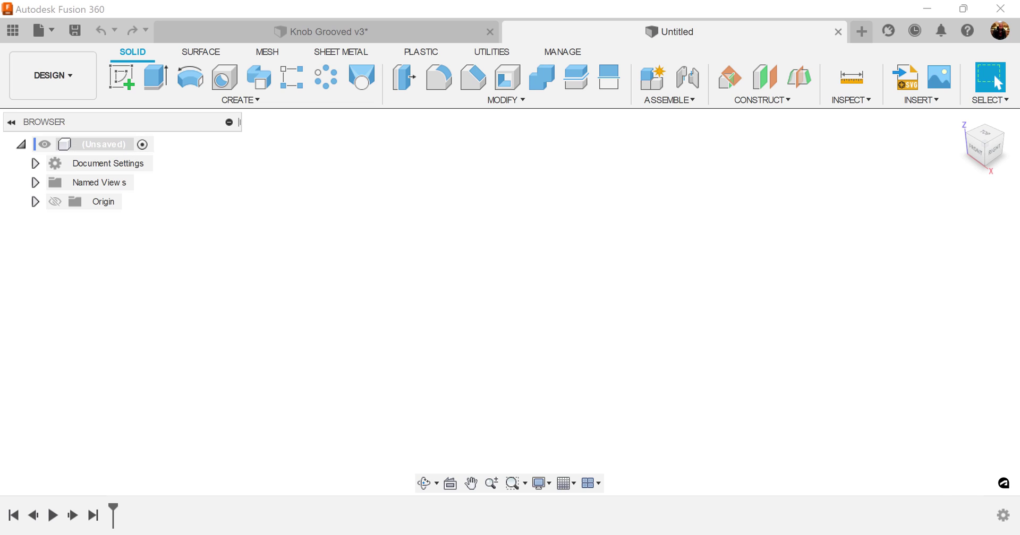
right_click(104, 145)
click(143, 158)
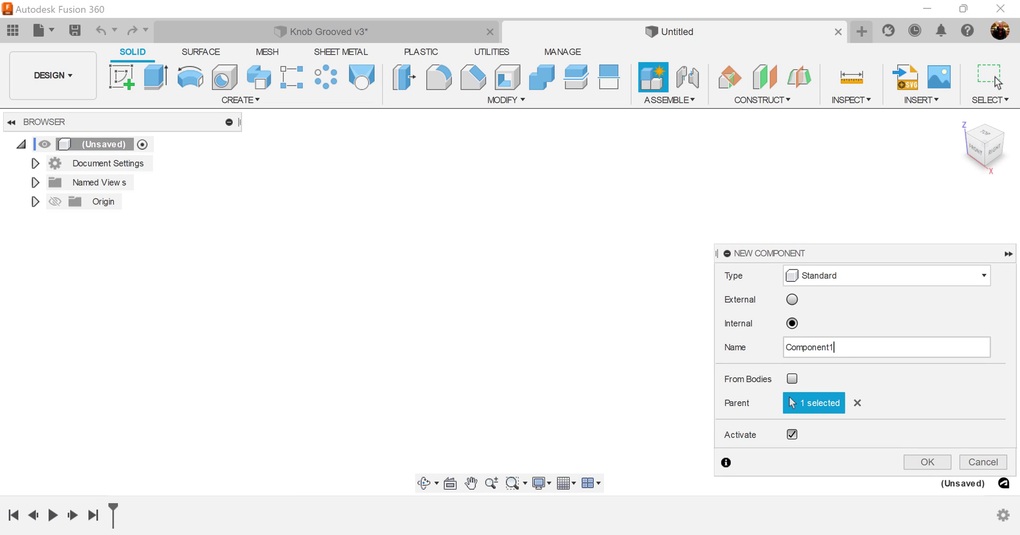
text(Knob)
key(Return)
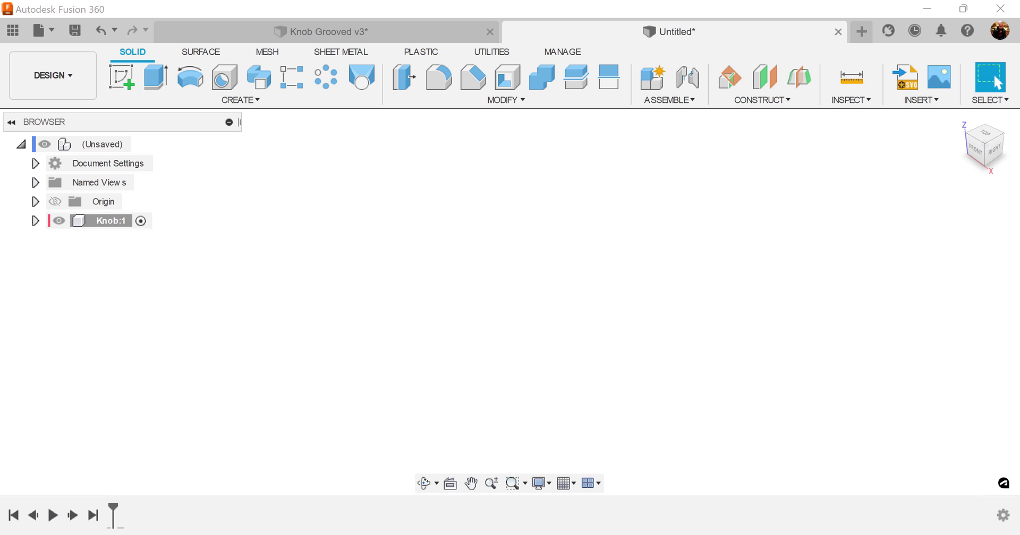
Sketch on the front (XZ) plane a closed four-sided profile from the origin, about 88 mm tall and wider at the top, with a slanted outer side
click(122, 77)
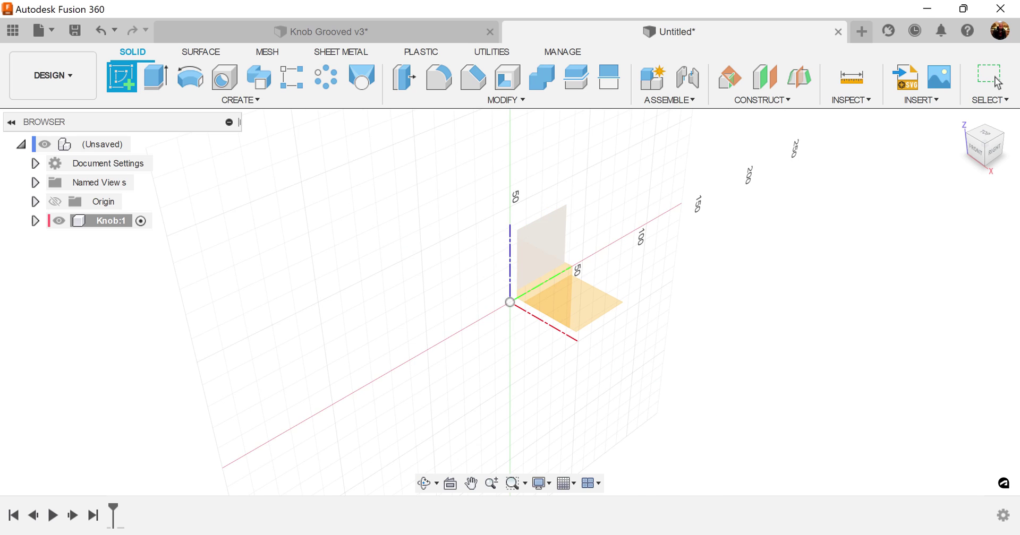
click(542, 284)
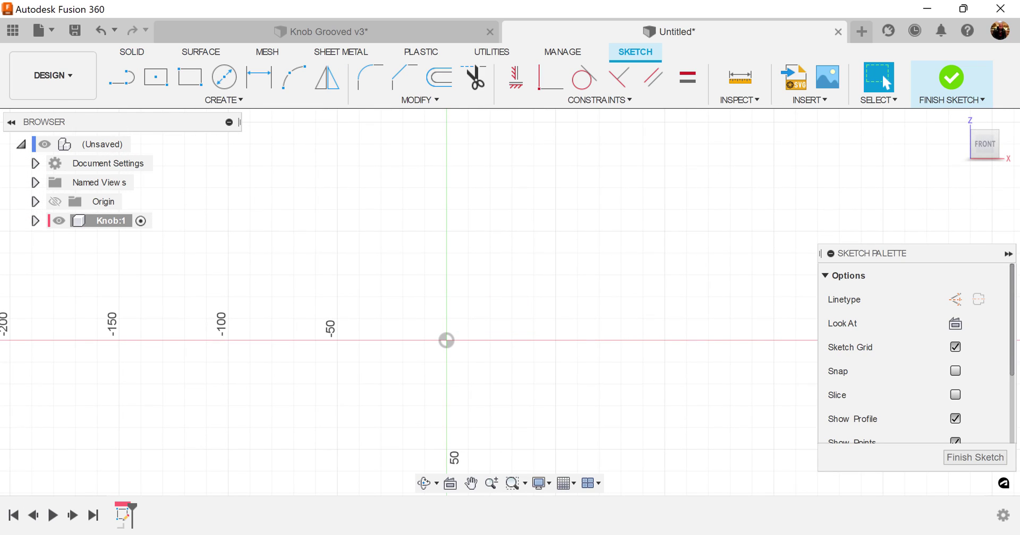
key(l)
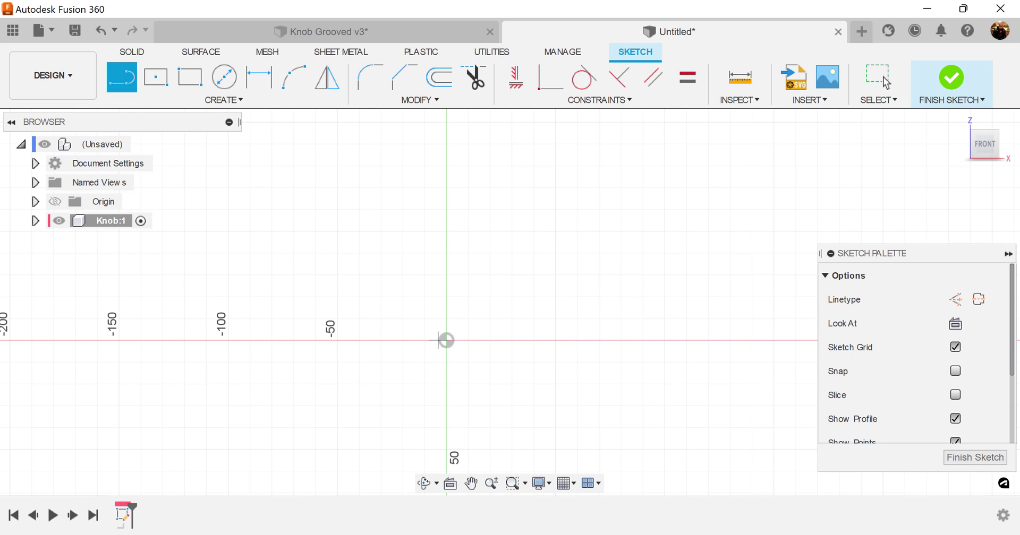
click(446, 340)
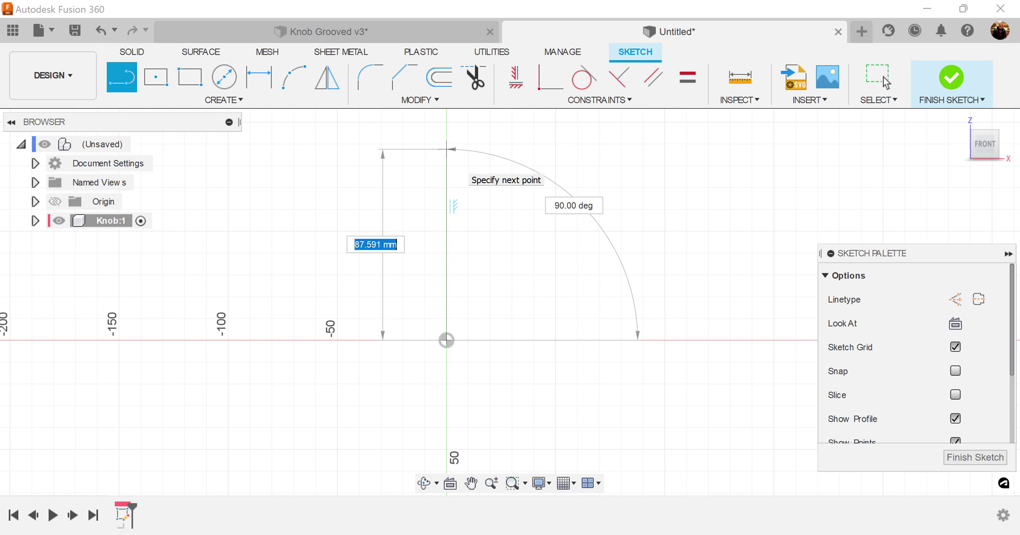
click(446, 149)
click(601, 149)
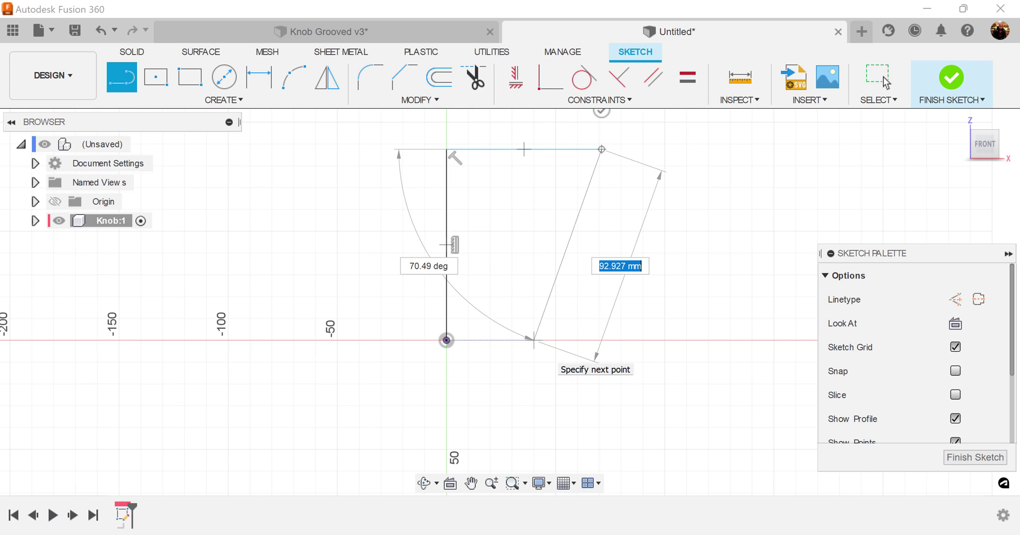
click(534, 341)
click(446, 341)
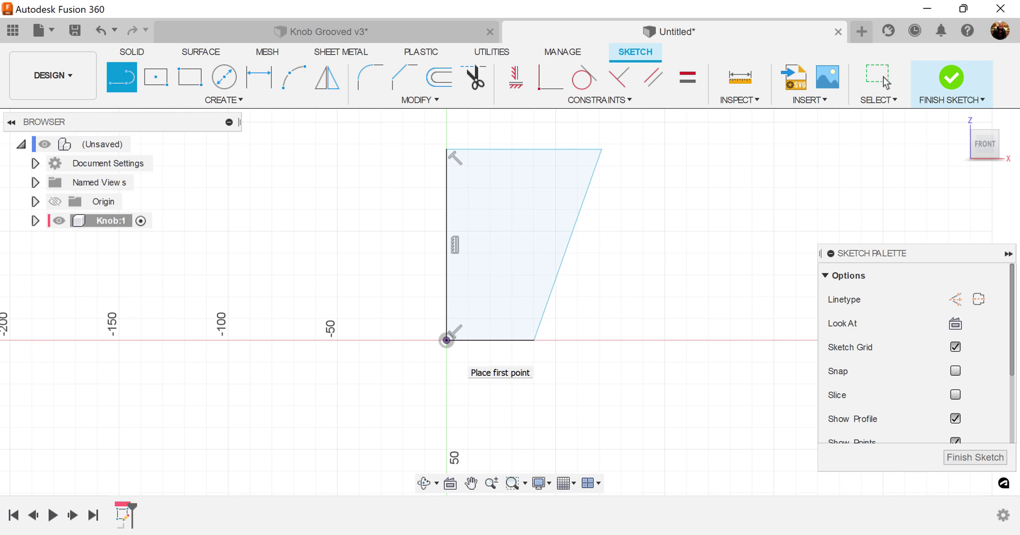
Dimension the profile's vertical edge on the axis to a height of 10.4 mm
middle_drag(663, 245, 639, 289)
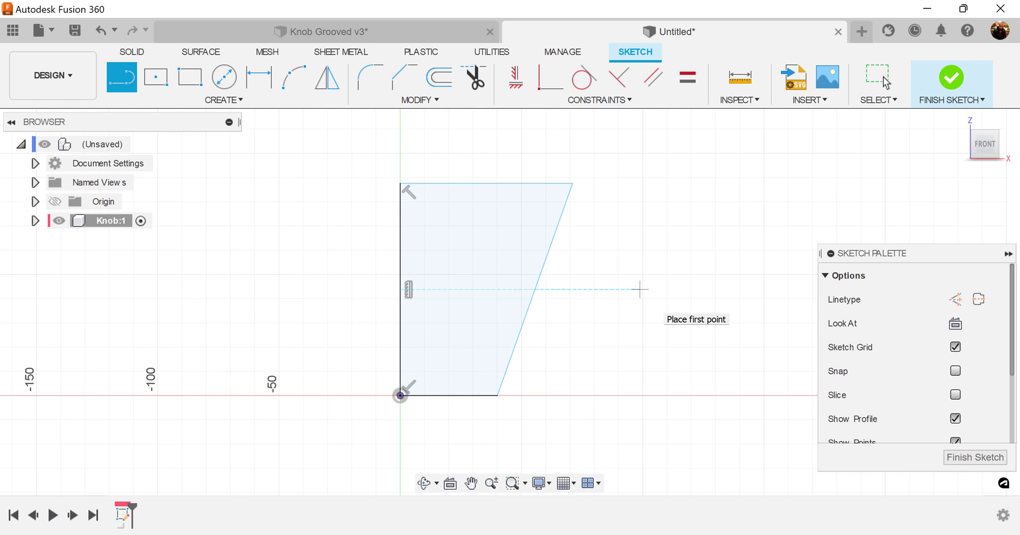
key(r)
key(d)
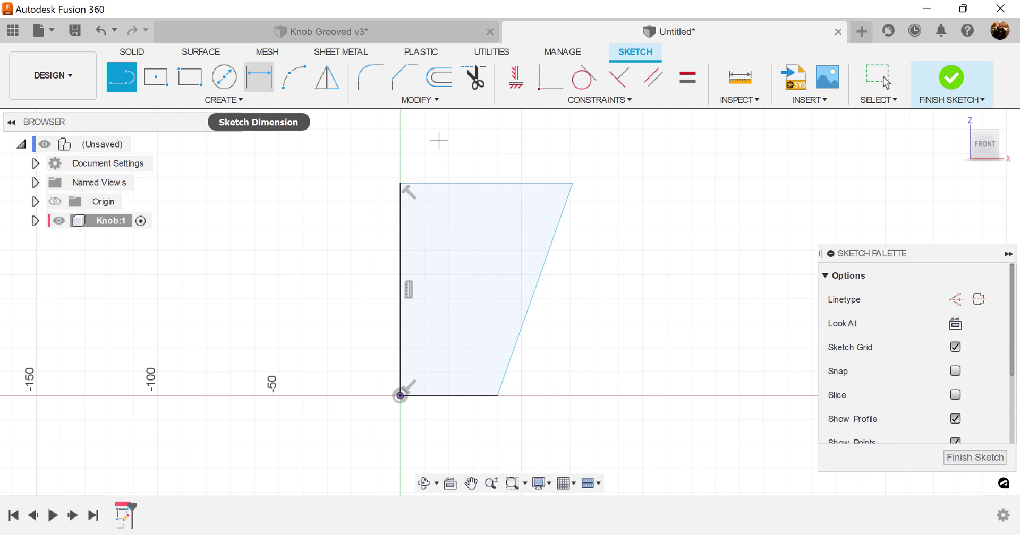
click(400, 291)
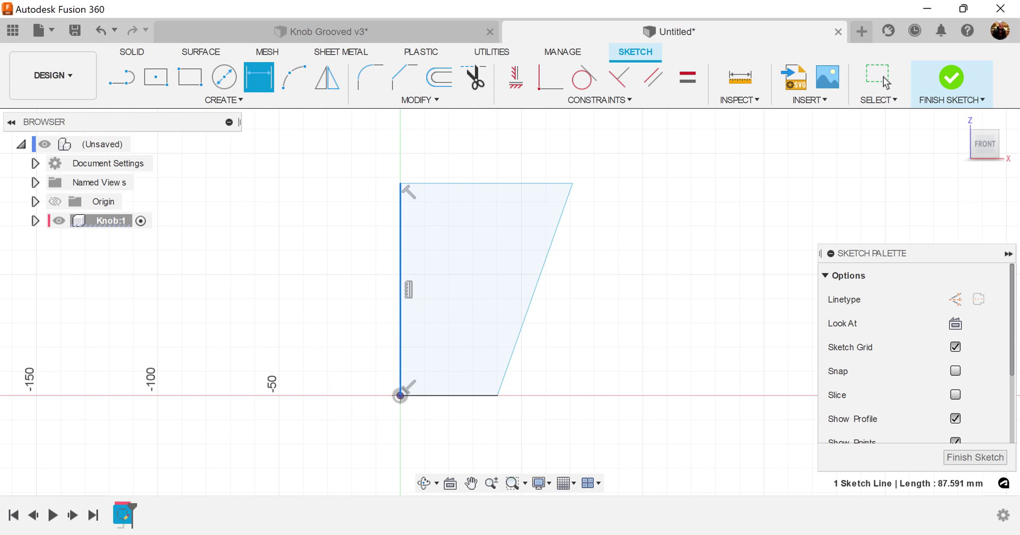
click(378, 275)
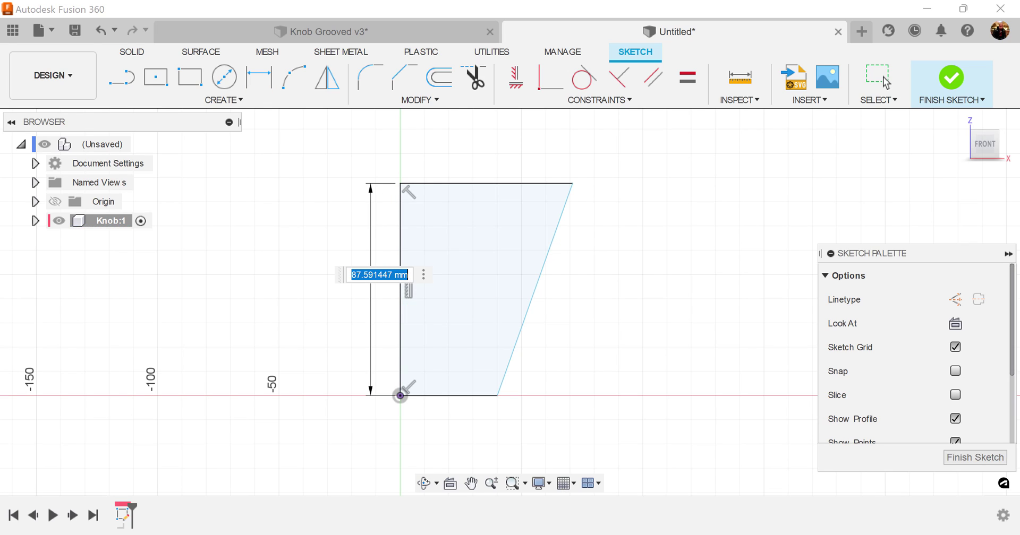
text(10.4)
key(Return)
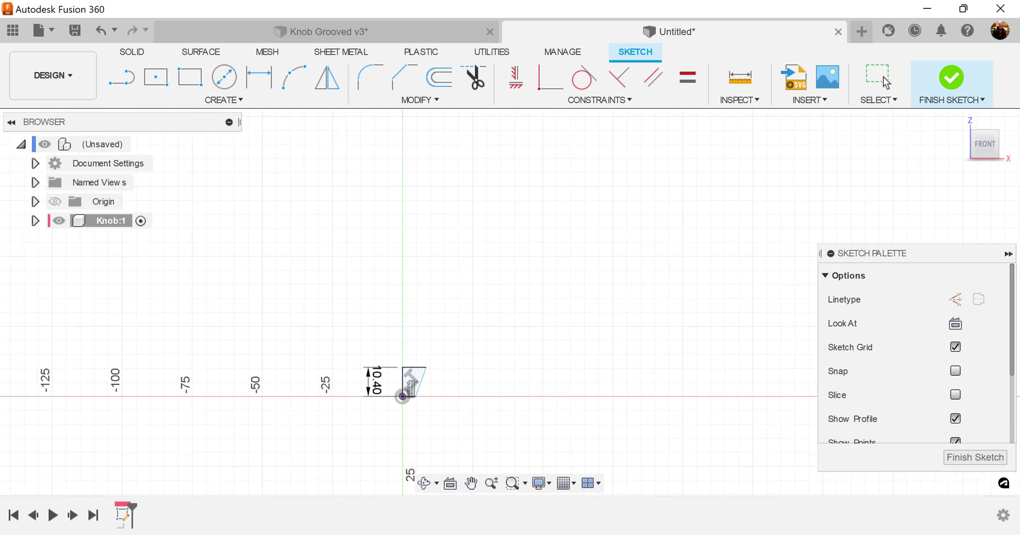
Dimension the profile's top edge to 9 mm
drag(208, 281, 538, 287)
middle_drag(538, 287, 417, 283)
middle_drag(649, 305, 600, 301)
scroll(600, 300, down, 2)
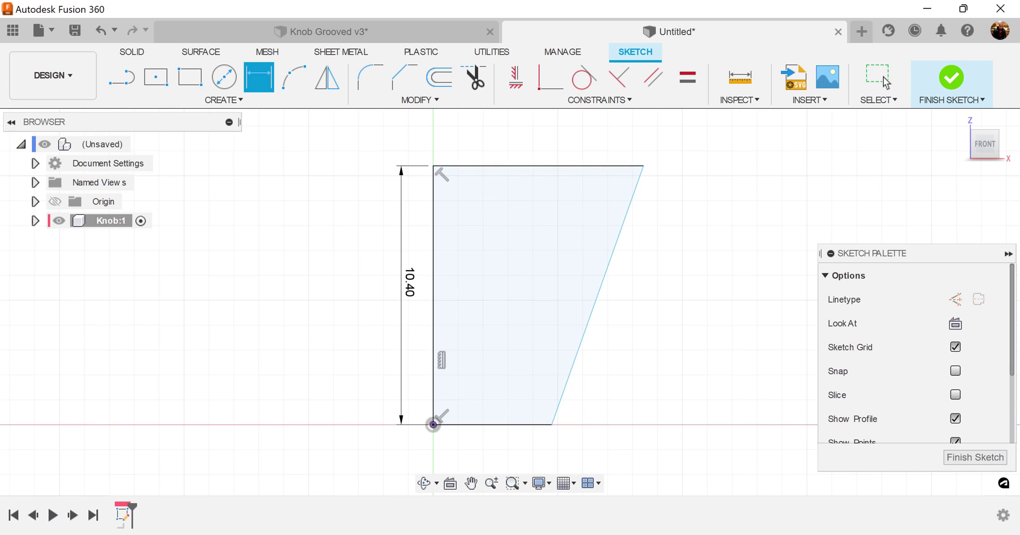
click(548, 166)
click(546, 148)
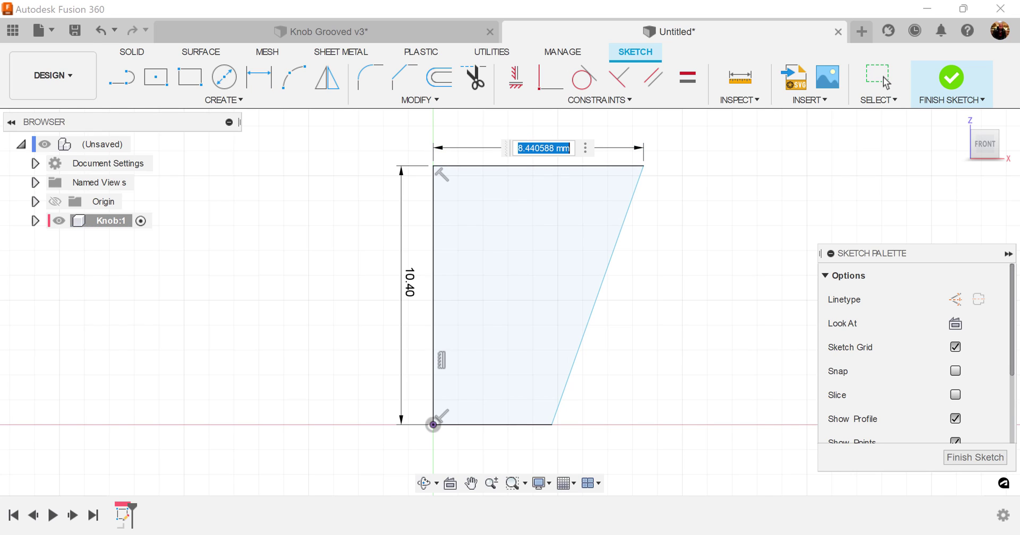
text(9)
key(Return)
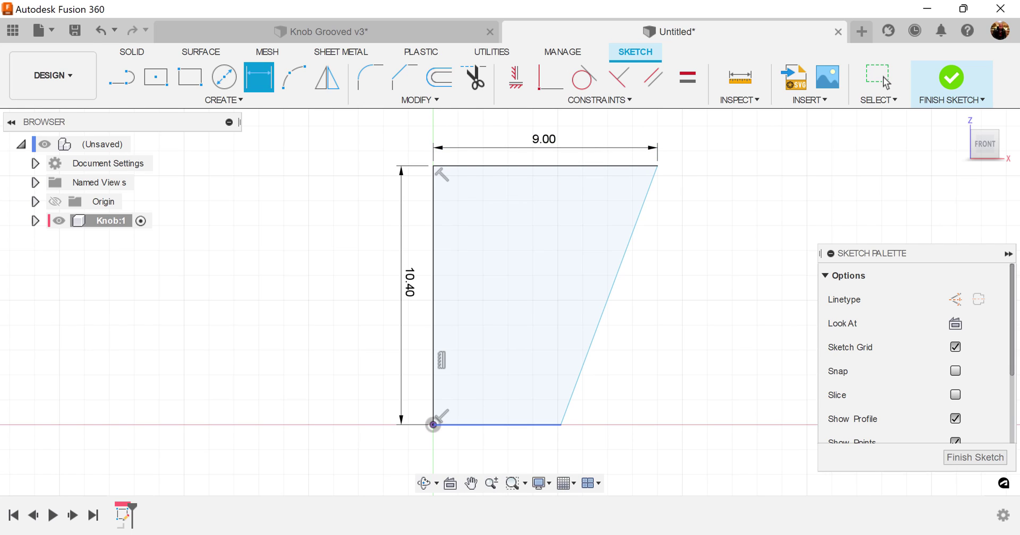
Dimension the profile's bottom edge to 6 mm
click(508, 425)
click(508, 442)
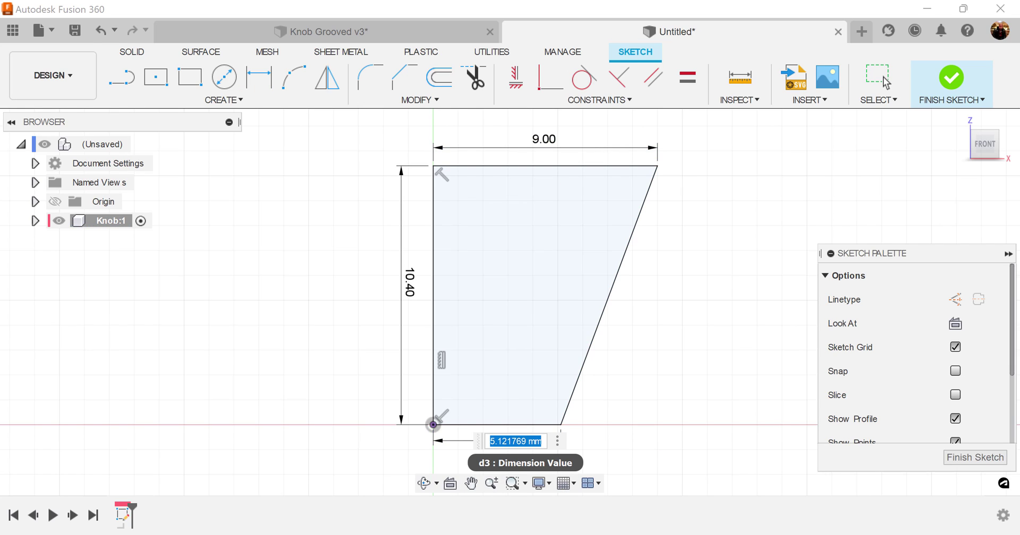
text(6)
key(Return)
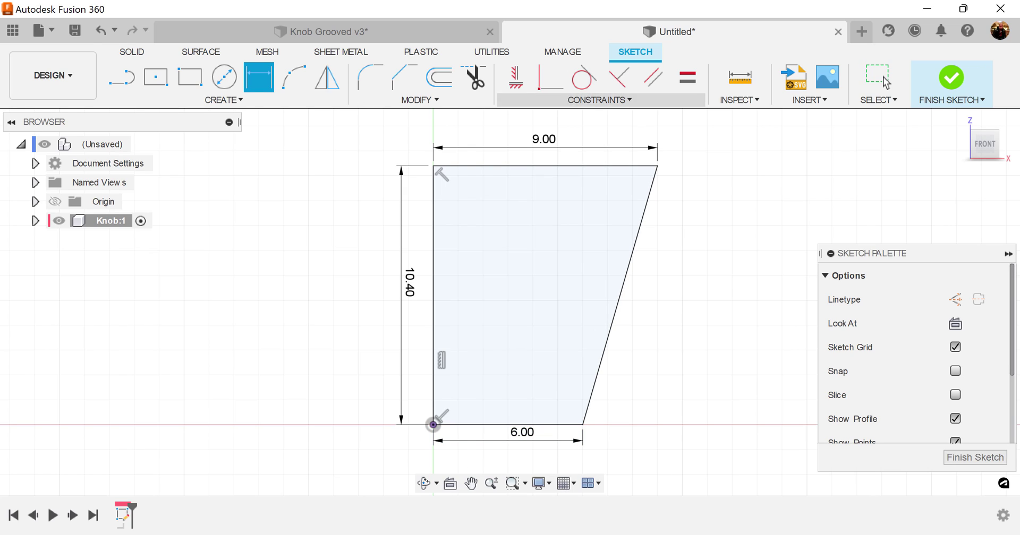
Draw a circle about 2.8 mm in diameter at the profile's top axis corner and one about 2 mm in diameter centred on the top edge
click(224, 77)
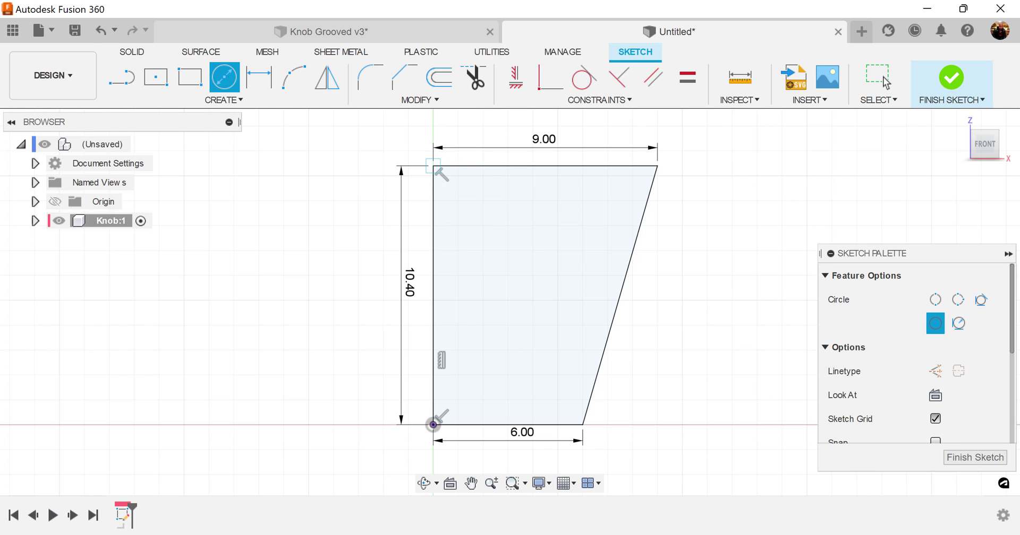
click(434, 166)
click(460, 187)
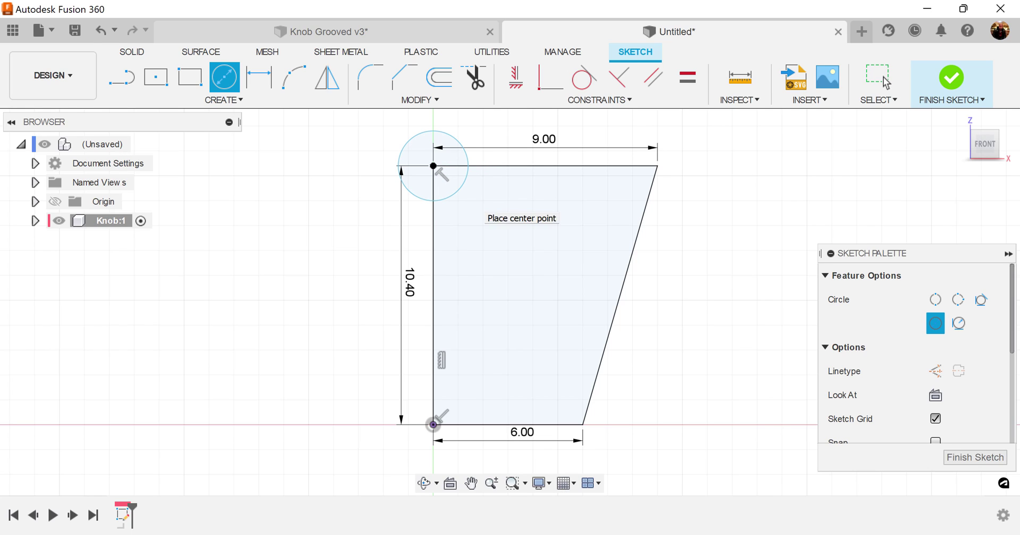
click(556, 167)
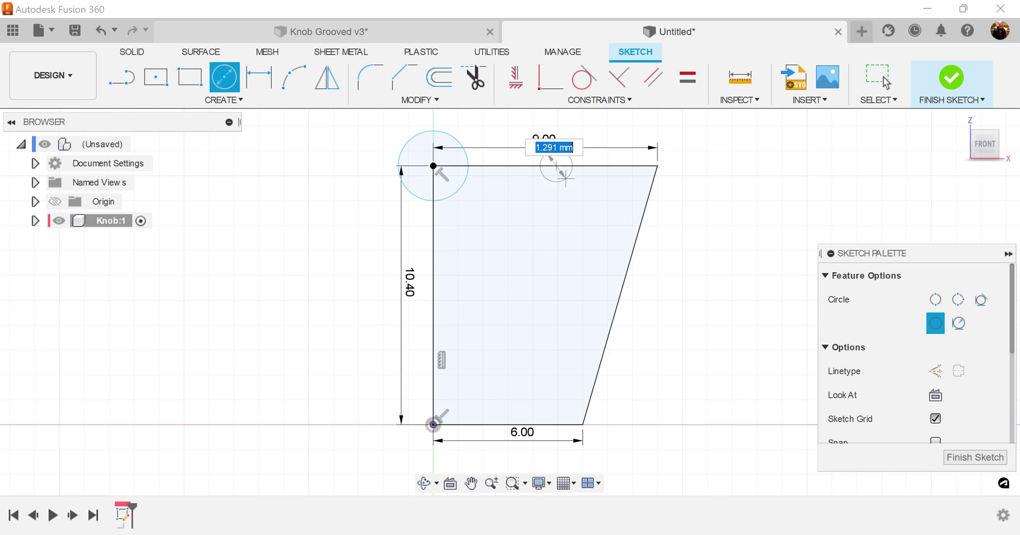
click(574, 184)
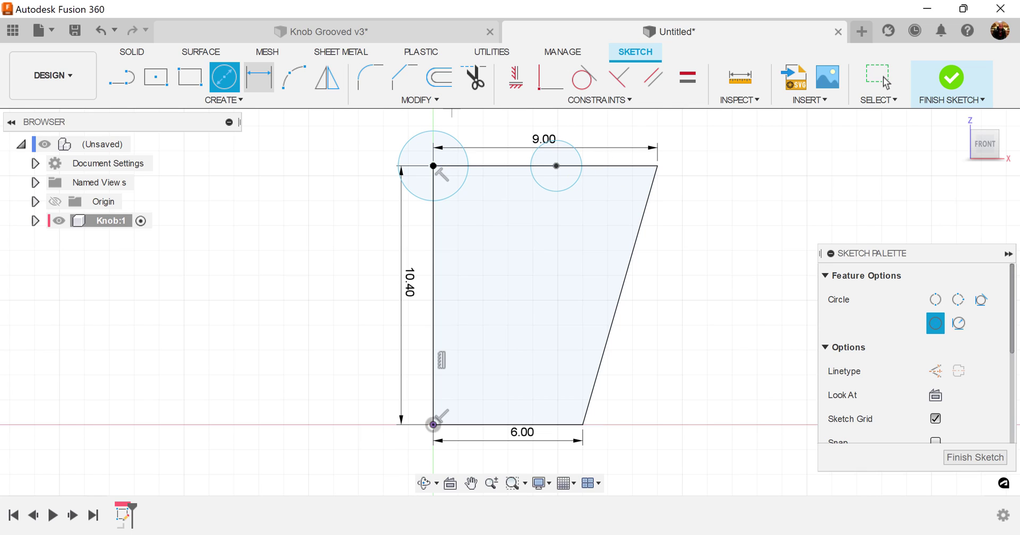
Set the diameter of the circle at the top axis corner to 2 mm
click(258, 77)
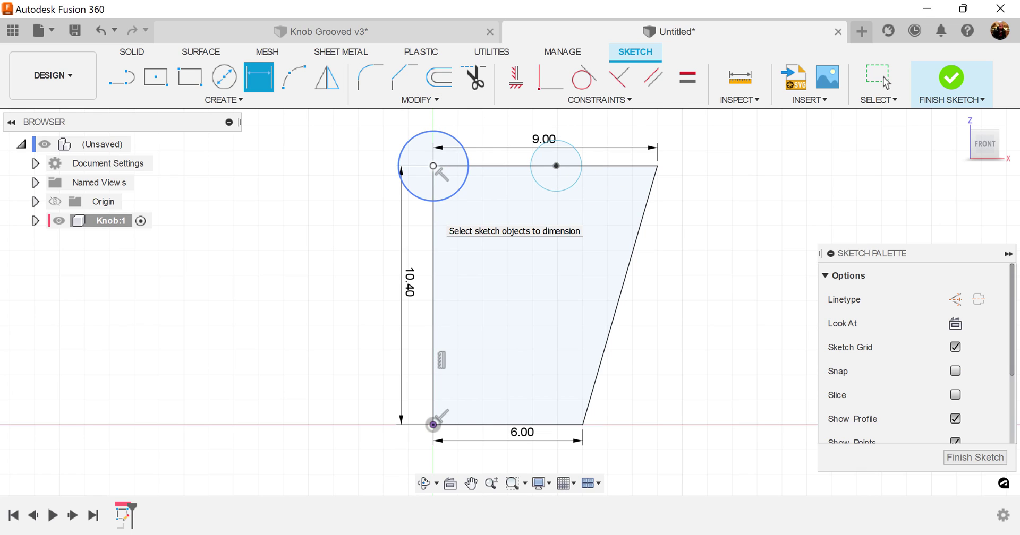
click(407, 190)
click(360, 143)
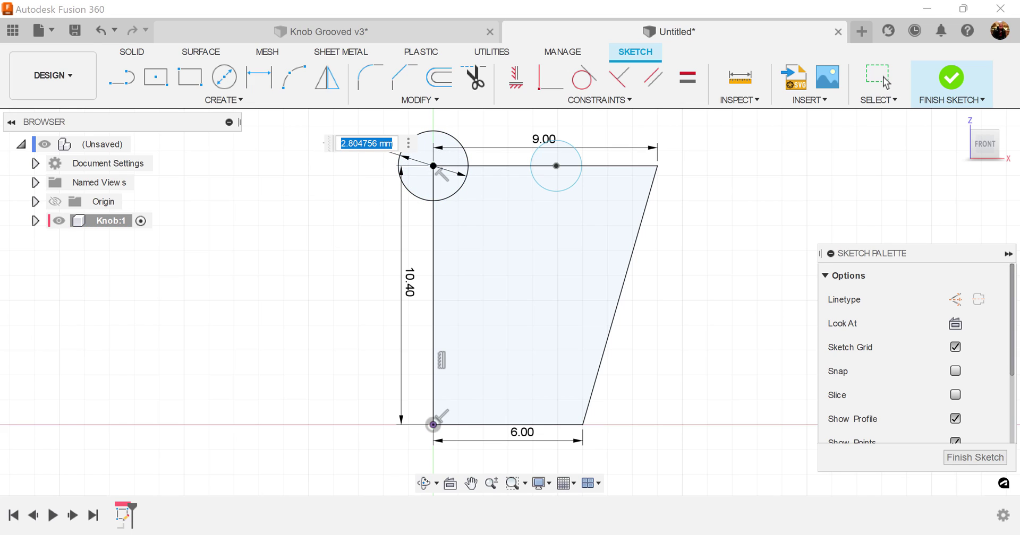
text(2)
key(Return)
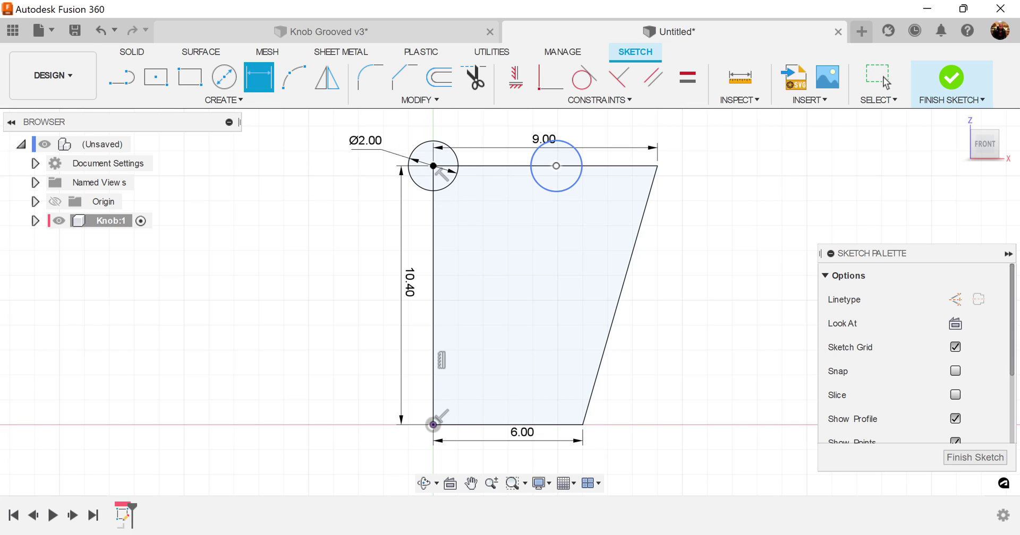
Set the diameter of the circle along the top edge to 1 mm and move the top width dimension higher above the profile
click(574, 184)
click(584, 199)
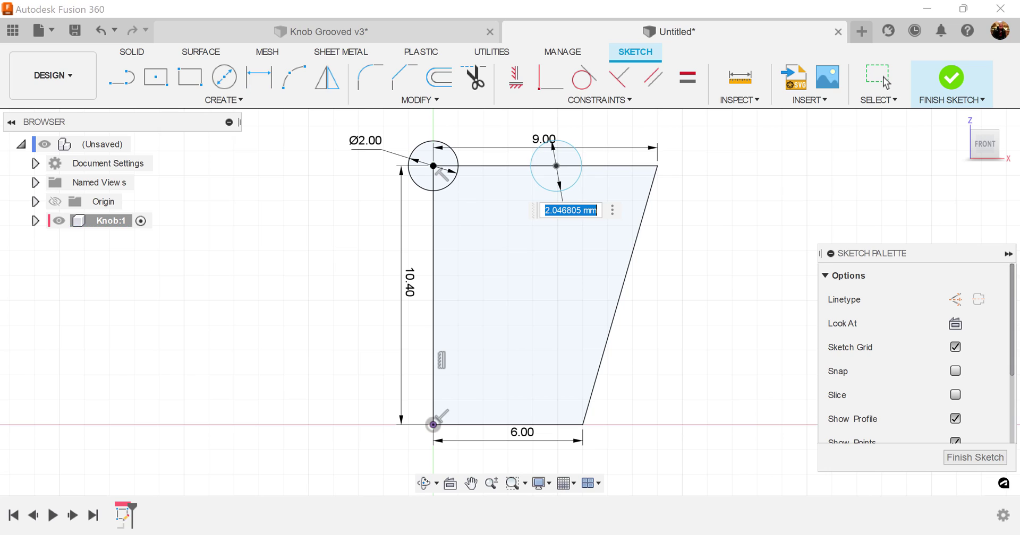
text(1)
key(Return)
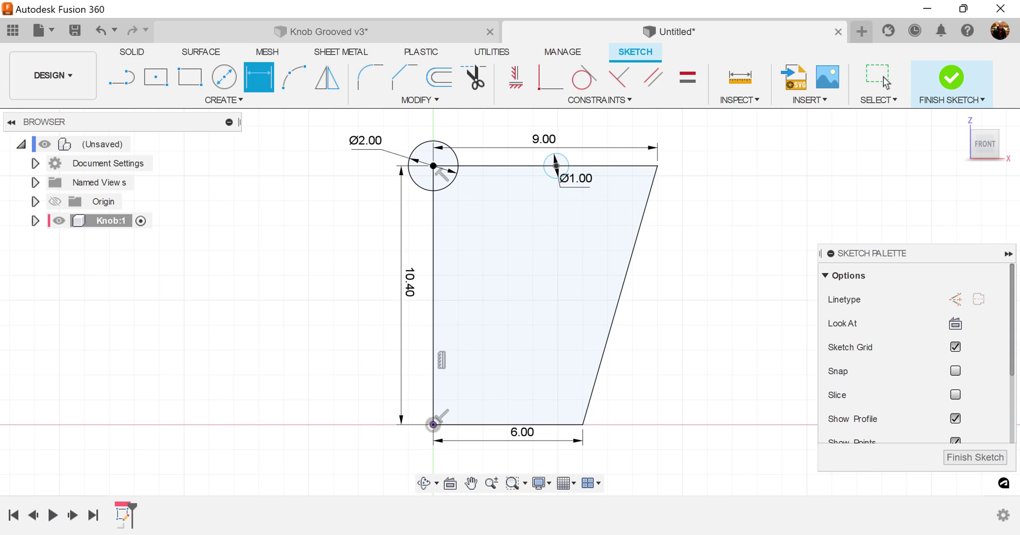
drag(543, 140, 548, 118)
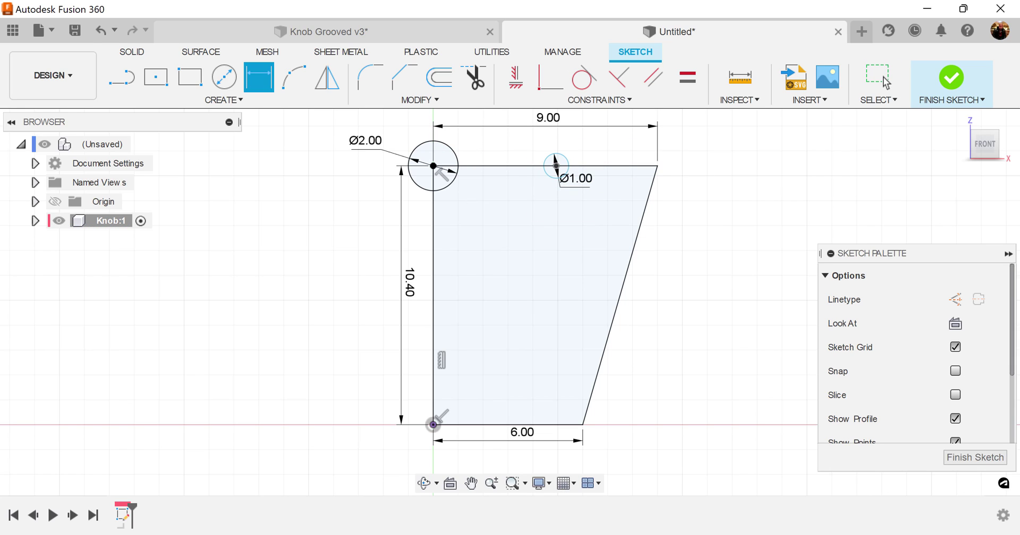
Draw an L-shaped bore outline inside the profile, about 2.4 mm wide and 4.7 mm high, from the axis down to the bottom edge
middle_drag(704, 234, 689, 241)
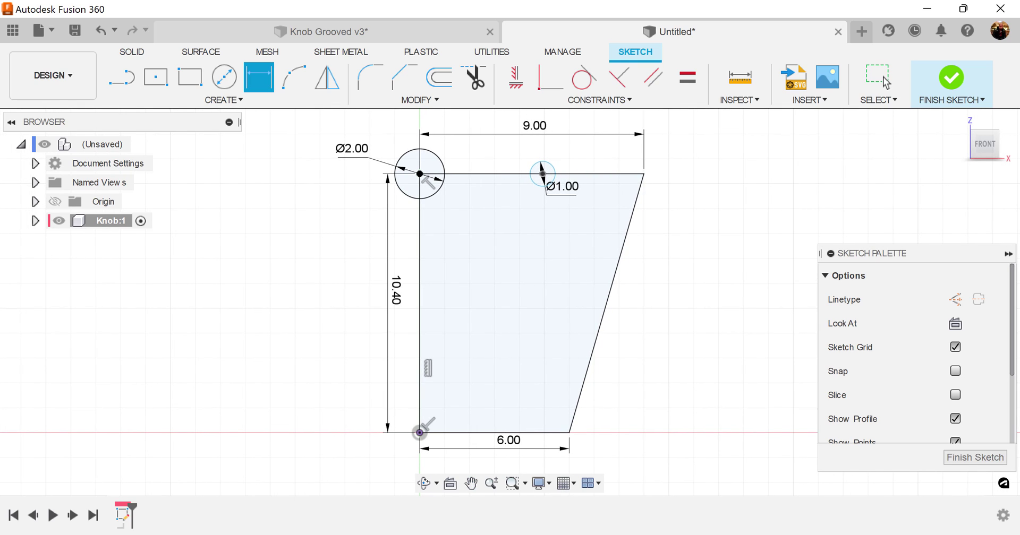
key(l)
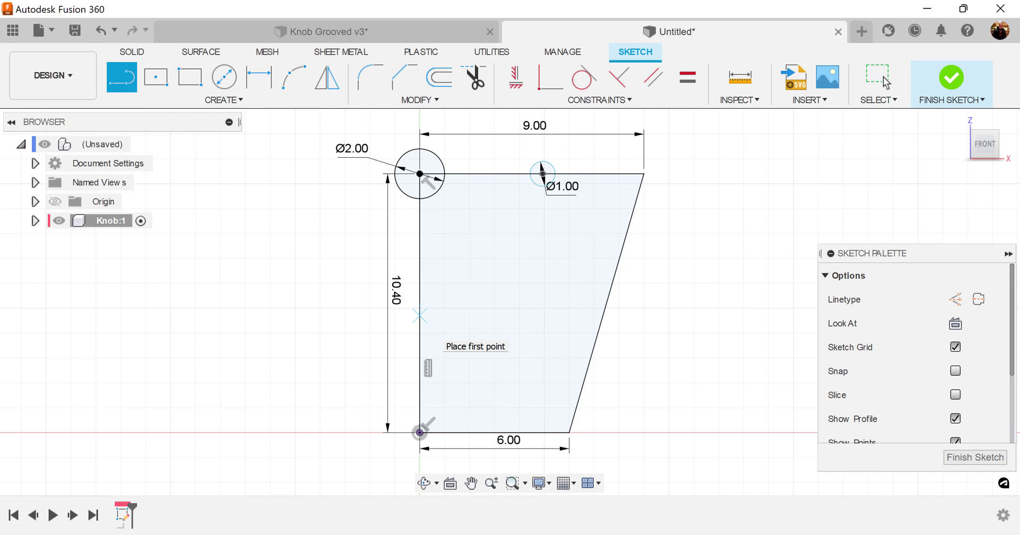
click(420, 315)
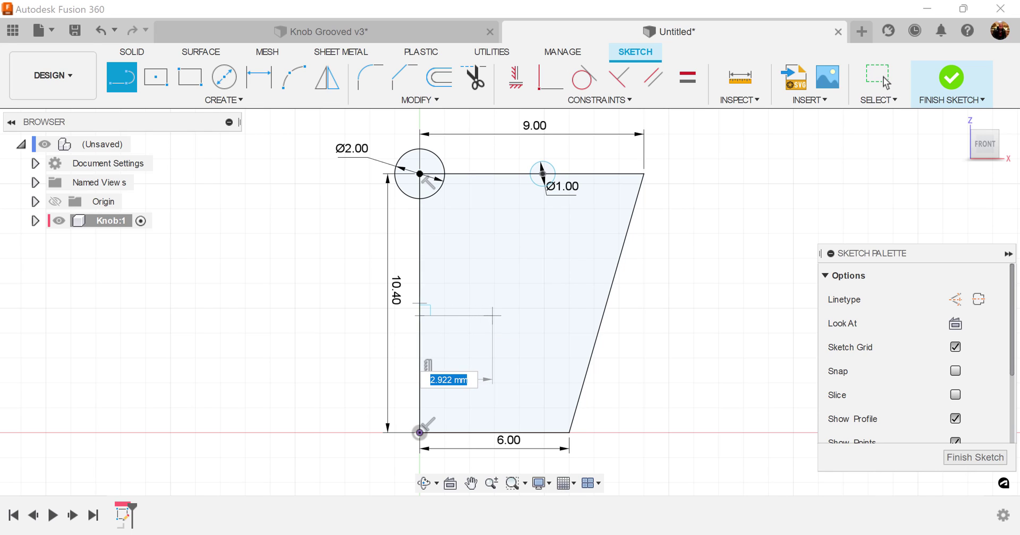
click(493, 315)
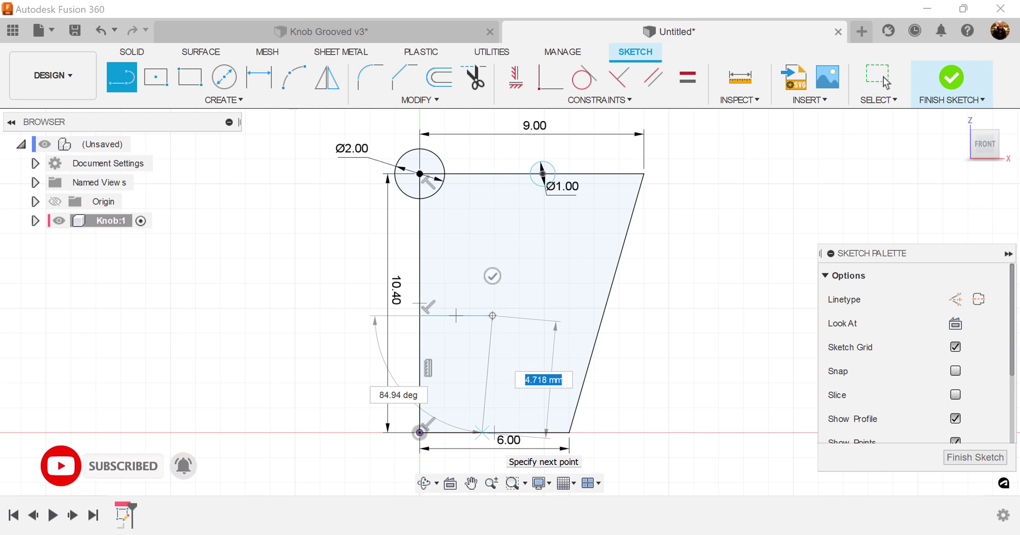
key(Escape)
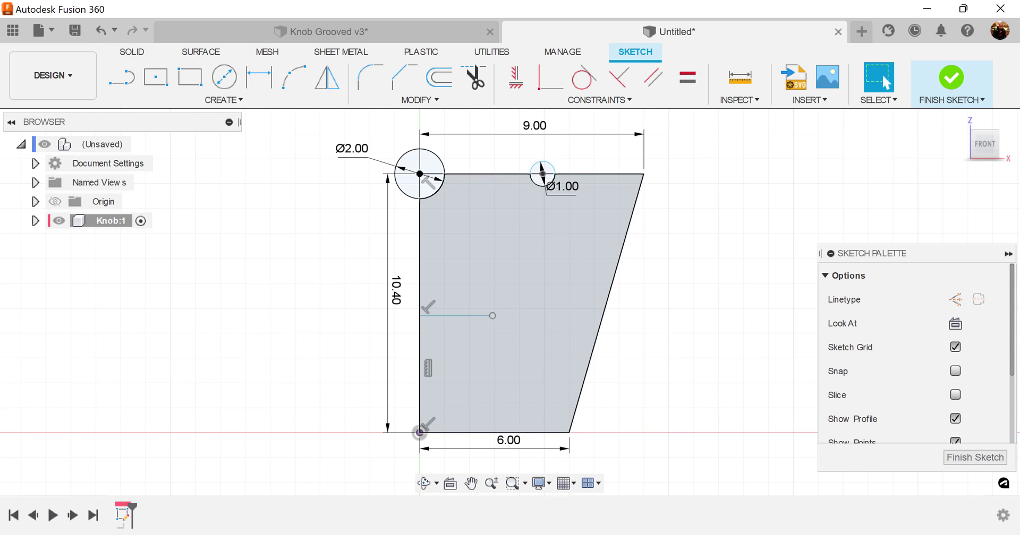
drag(492, 316, 480, 316)
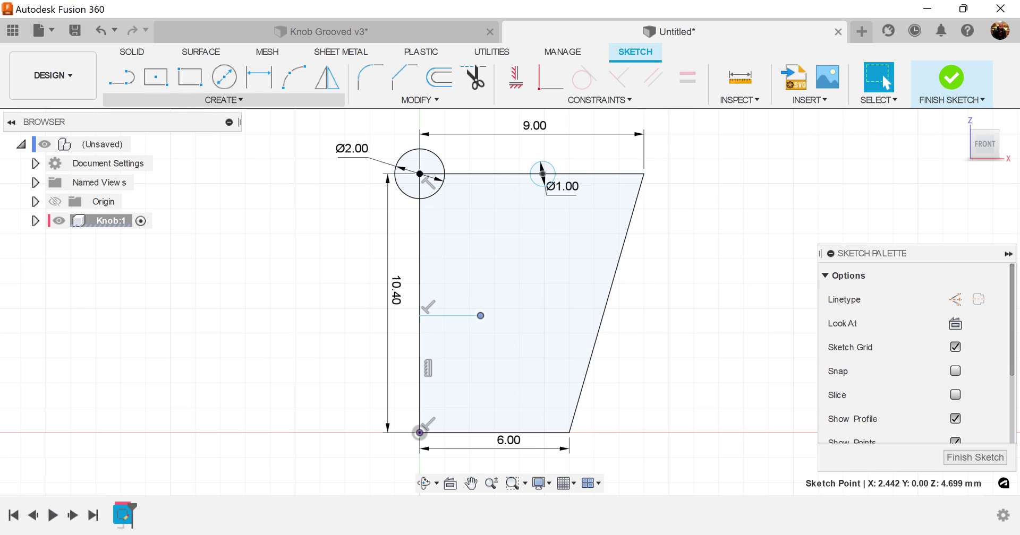
key(l)
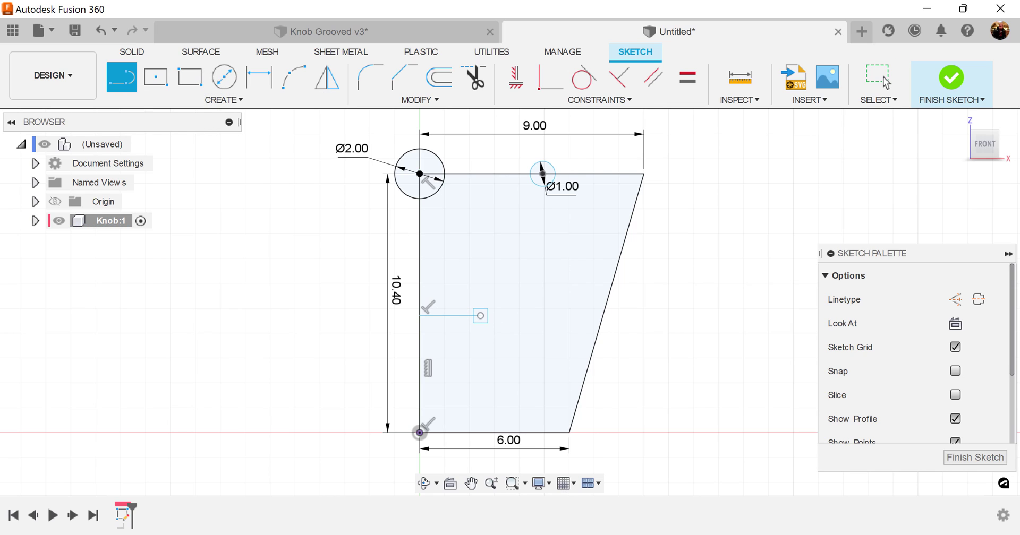
click(480, 315)
click(480, 432)
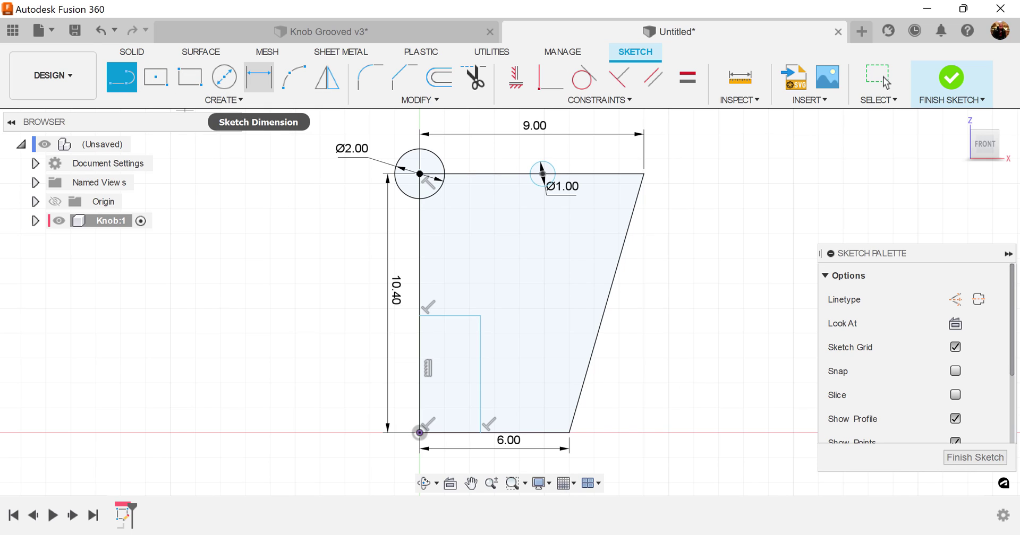
Dimension the bore outline's height from the origin to 4.6 mm
click(258, 77)
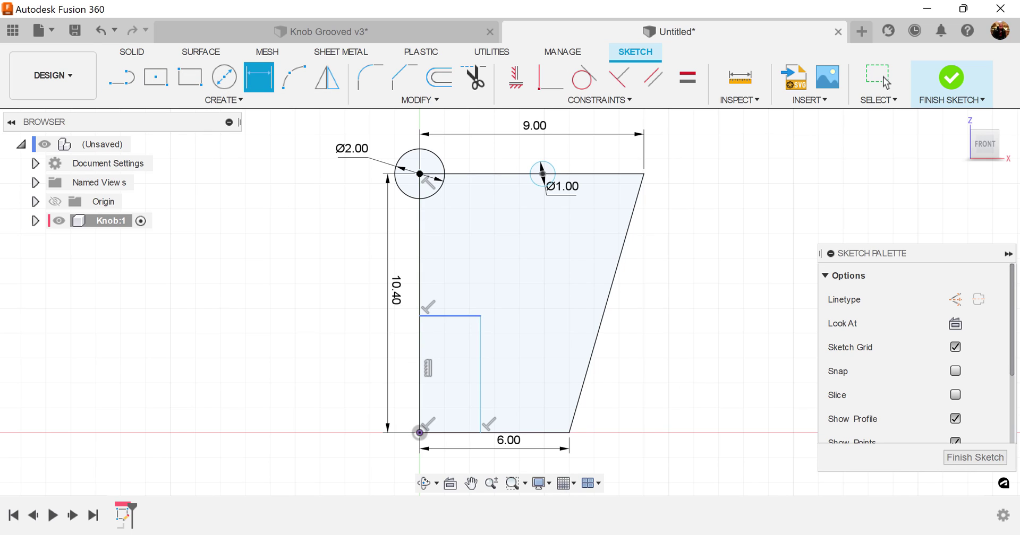
click(420, 315)
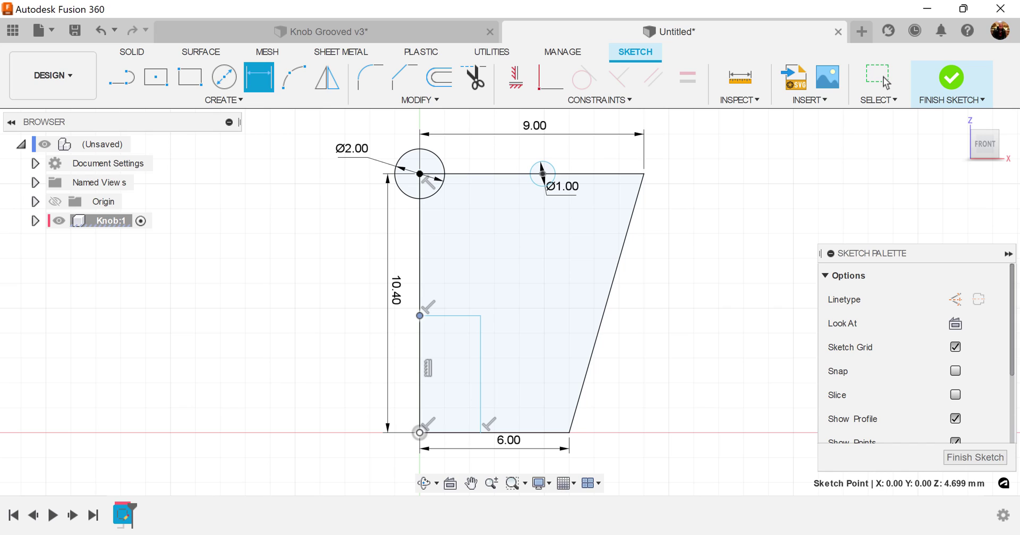
click(419, 432)
click(345, 382)
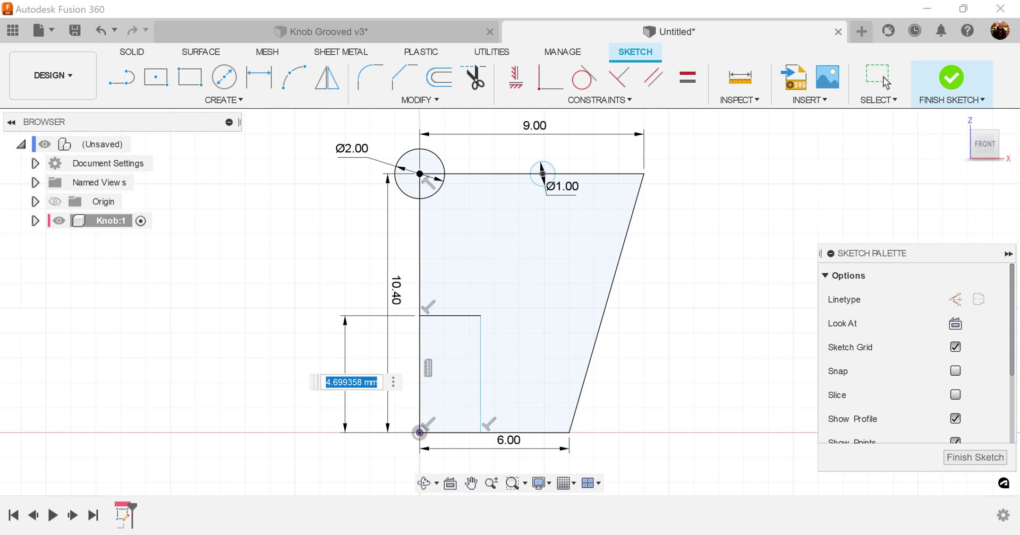
text(4.6)
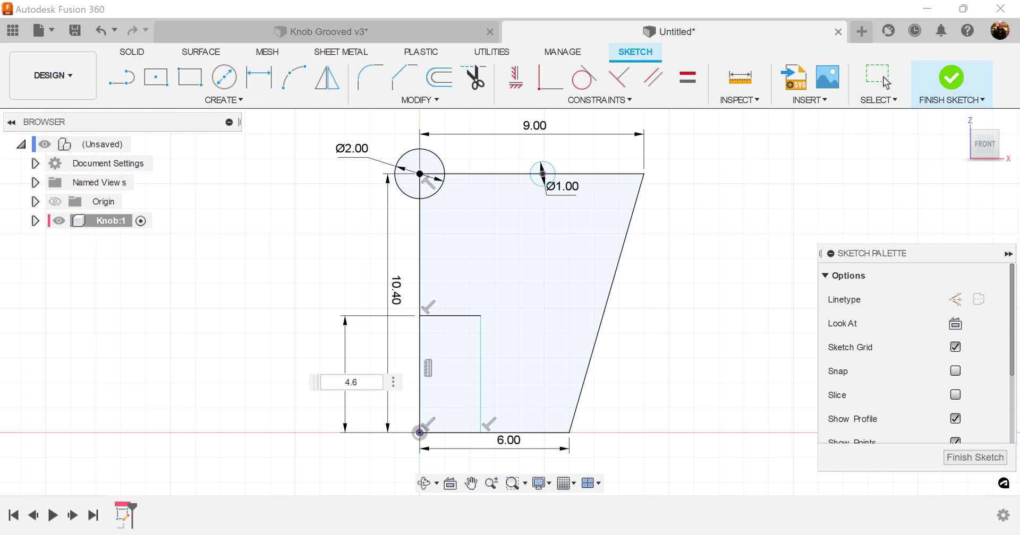
key(Return)
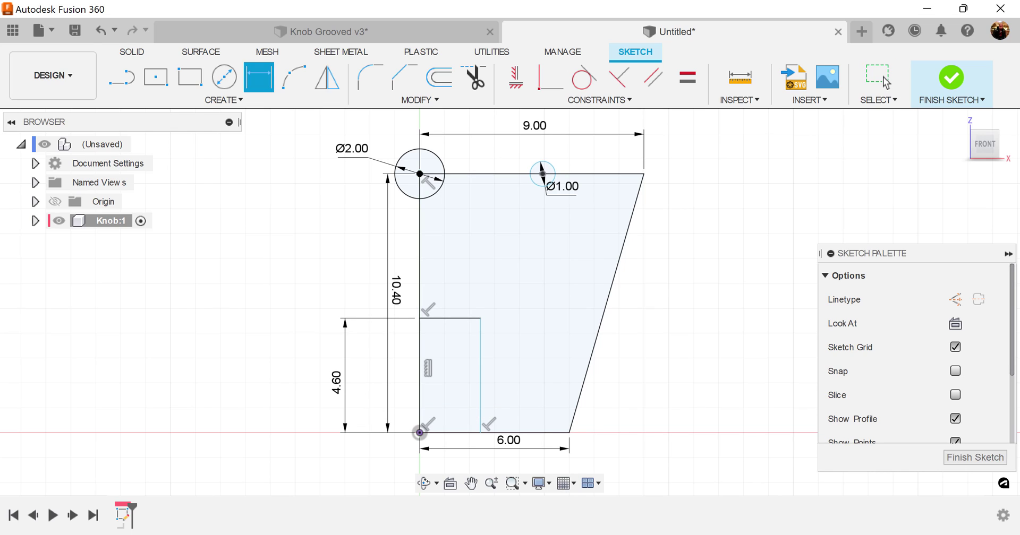
Dimension the bore outline's horizontal line to 2.8 mm
click(451, 319)
click(461, 297)
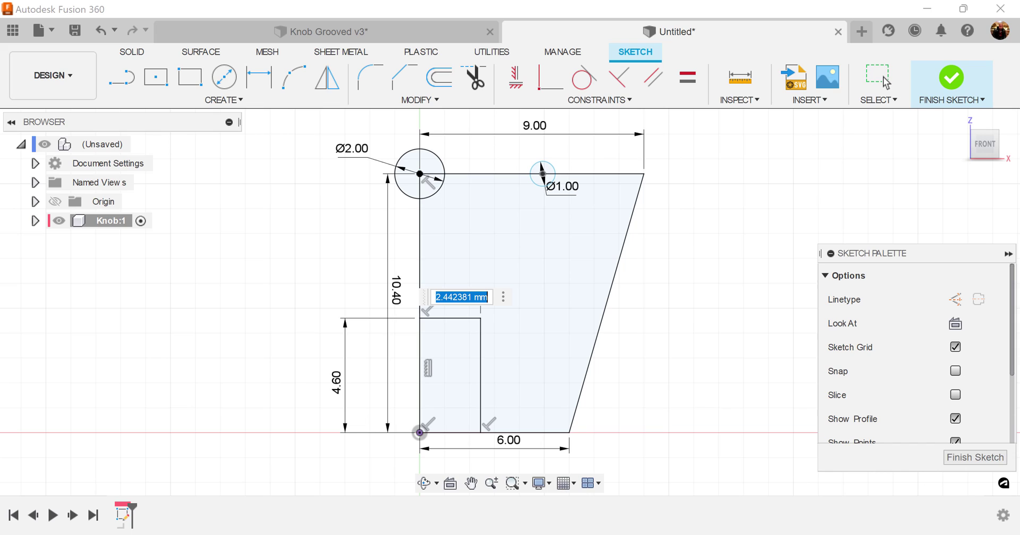
text(2)
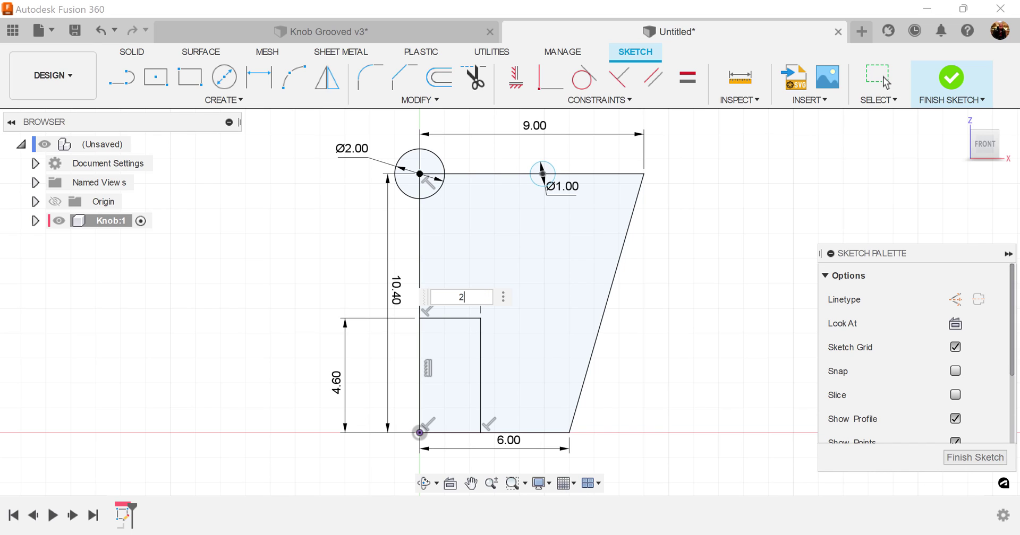
text(.8)
key(Return)
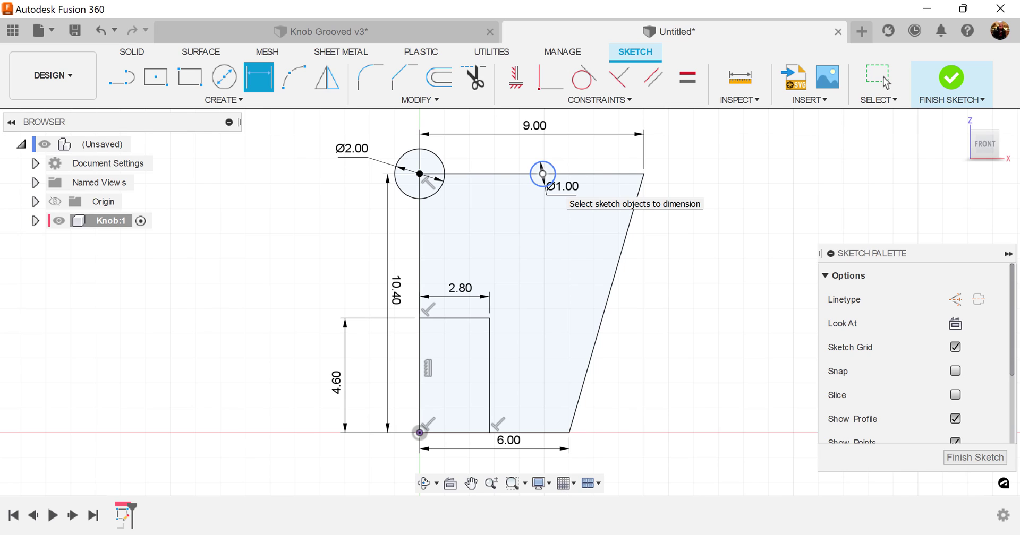
Dimension the horizontal distance from the origin to the small top-edge circle's centre to 5 mm
click(542, 173)
click(420, 432)
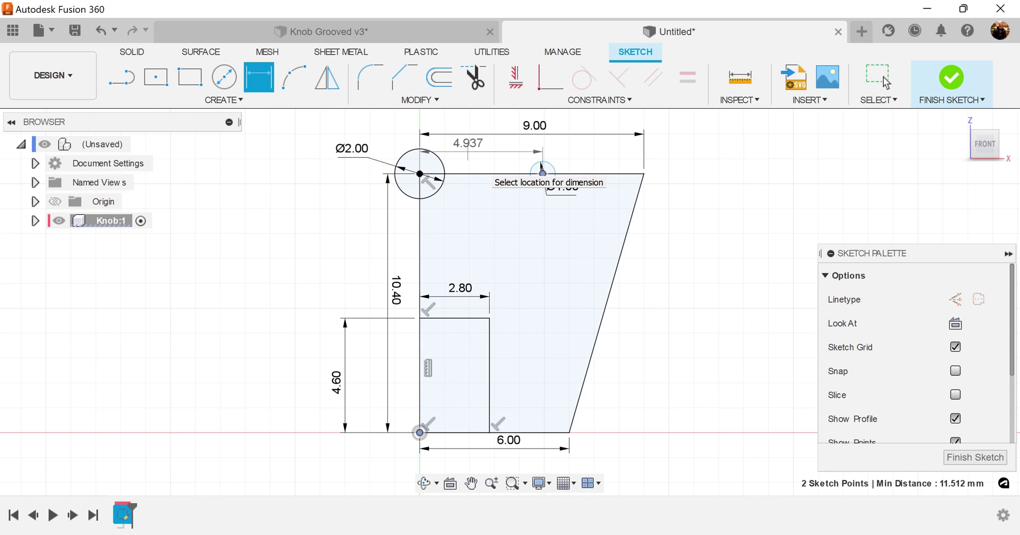
click(467, 151)
text(5)
key(Return)
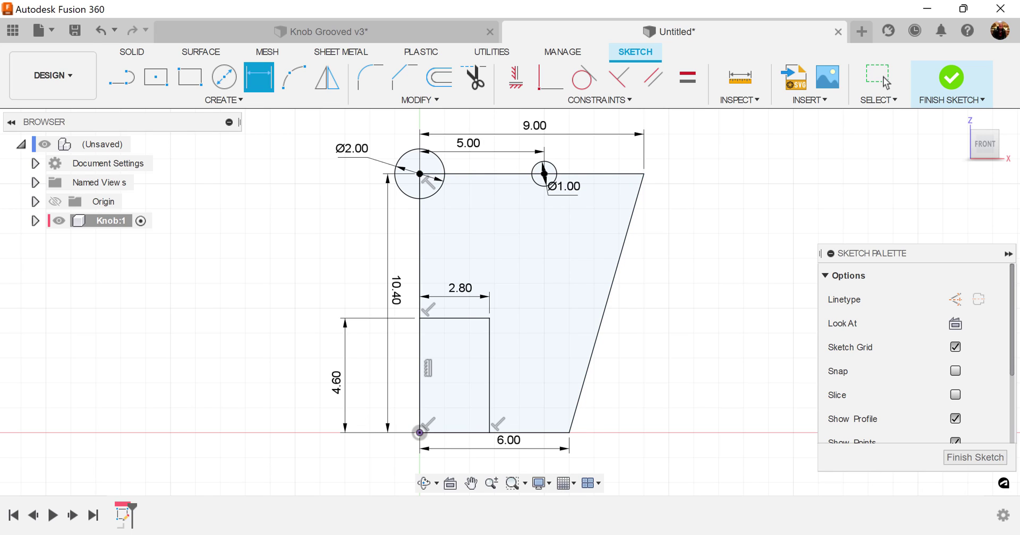
Move the 5 mm dimension down inside the profile and the small circle's diameter label away from the circle, and finish the sketch
key(Escape)
drag(468, 143, 471, 229)
key(d)
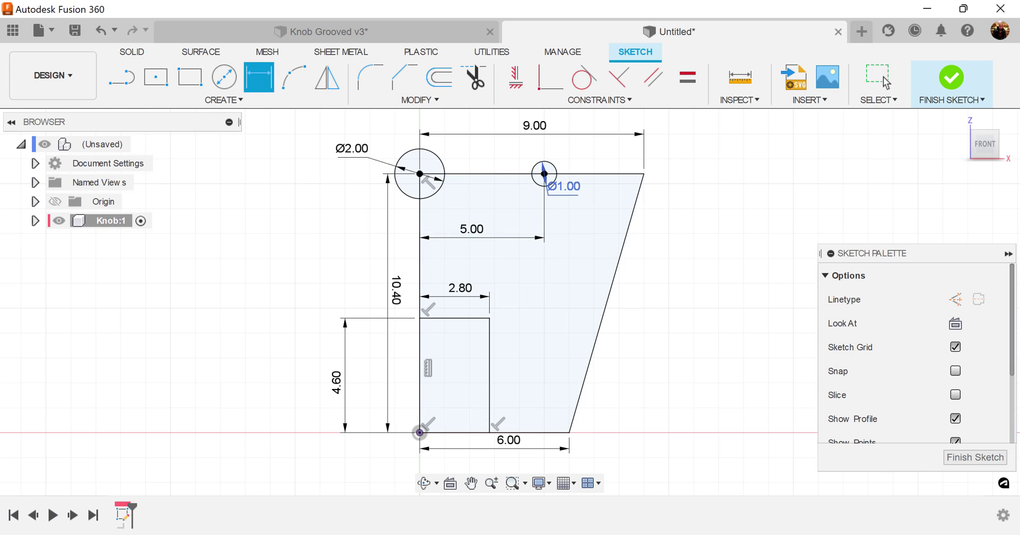
key(Escape)
drag(563, 186, 591, 194)
key(d)
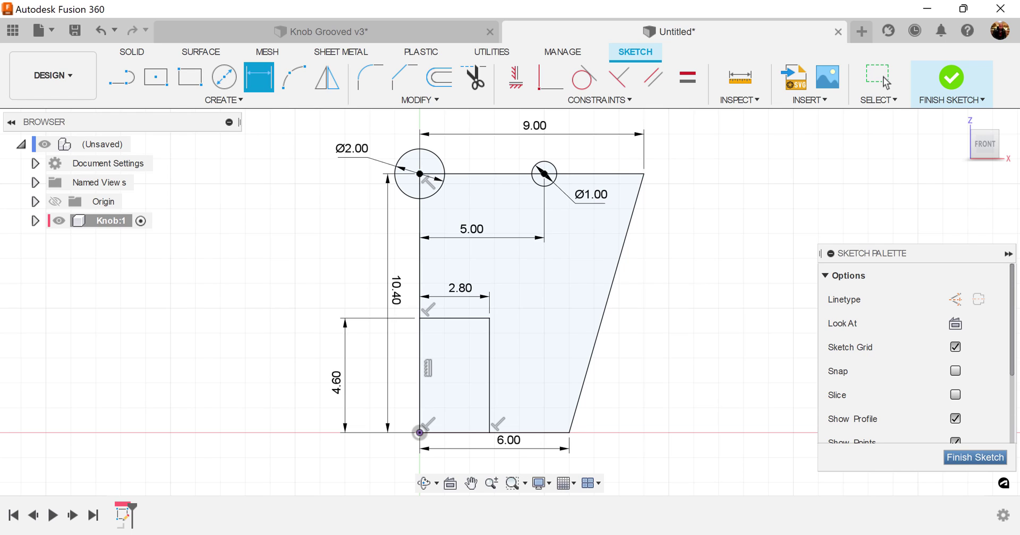
click(974, 457)
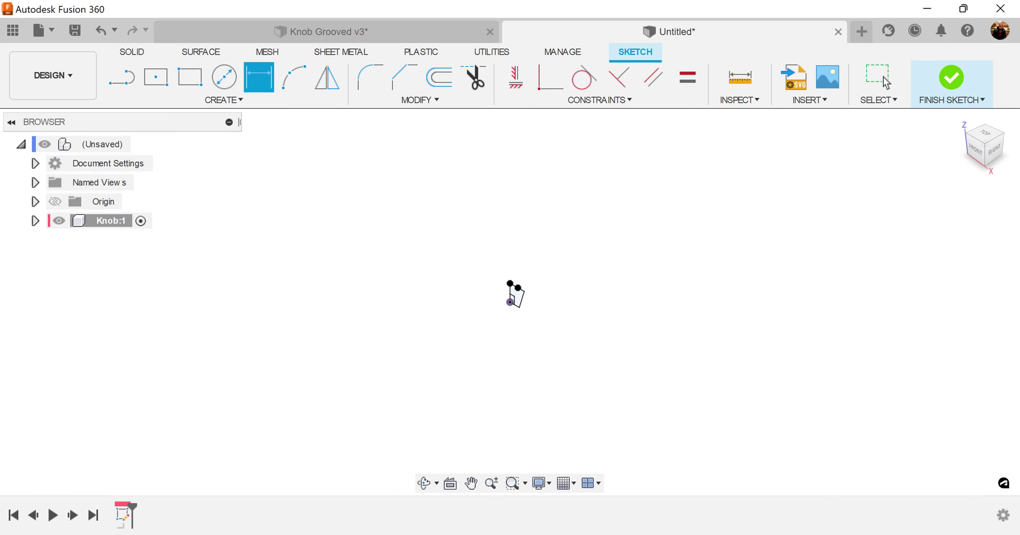
Revolve the main profile, excluding the bore and circle regions, 360 degrees about its vertical axis line as a new body
scroll(537, 285, up, 7)
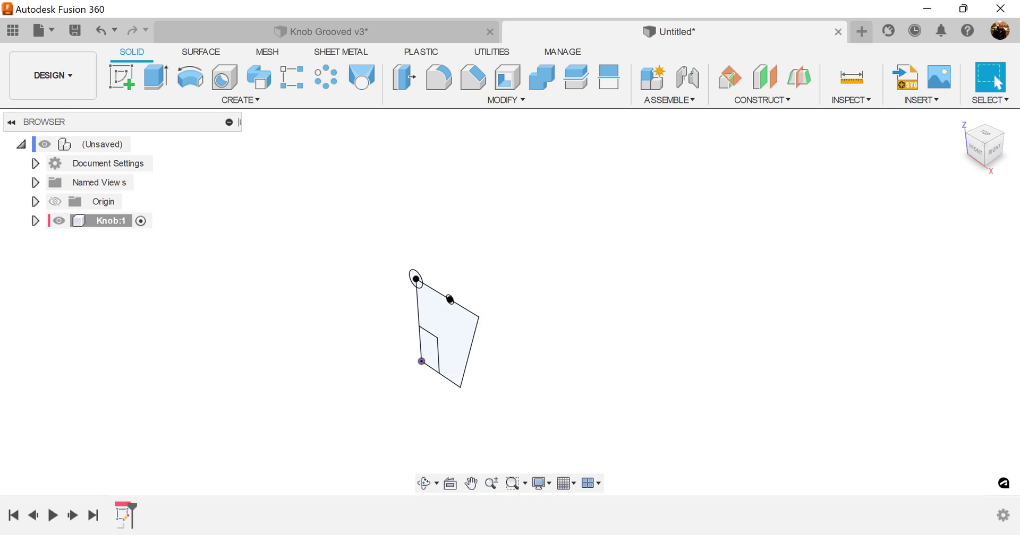
middle_drag(537, 285, 625, 263)
click(190, 77)
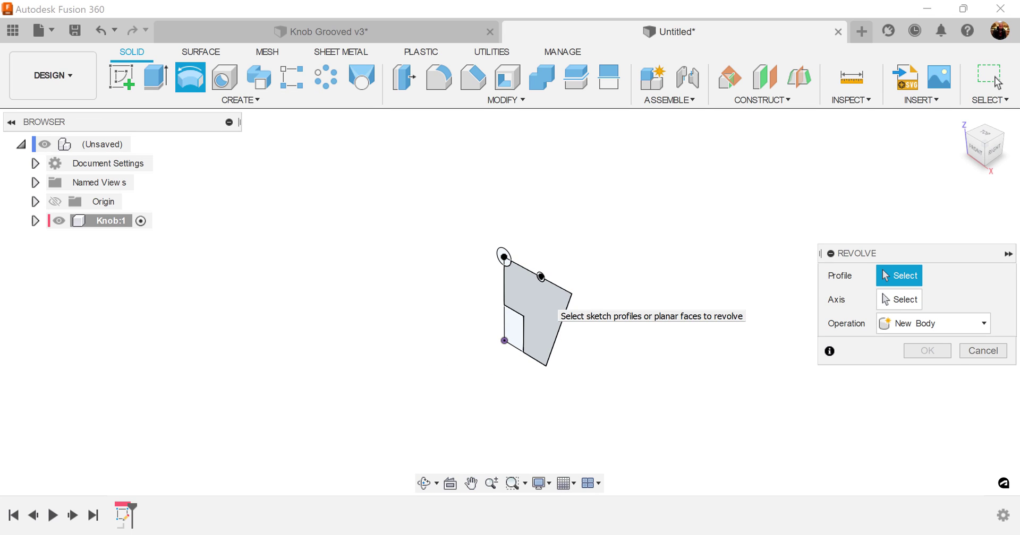
click(546, 299)
mouse_move(664, 310)
shift+middle_down()
mouse_move(662, 322)
mouse_move(703, 317)
shift+middle_up()
scroll(659, 323, up, 3)
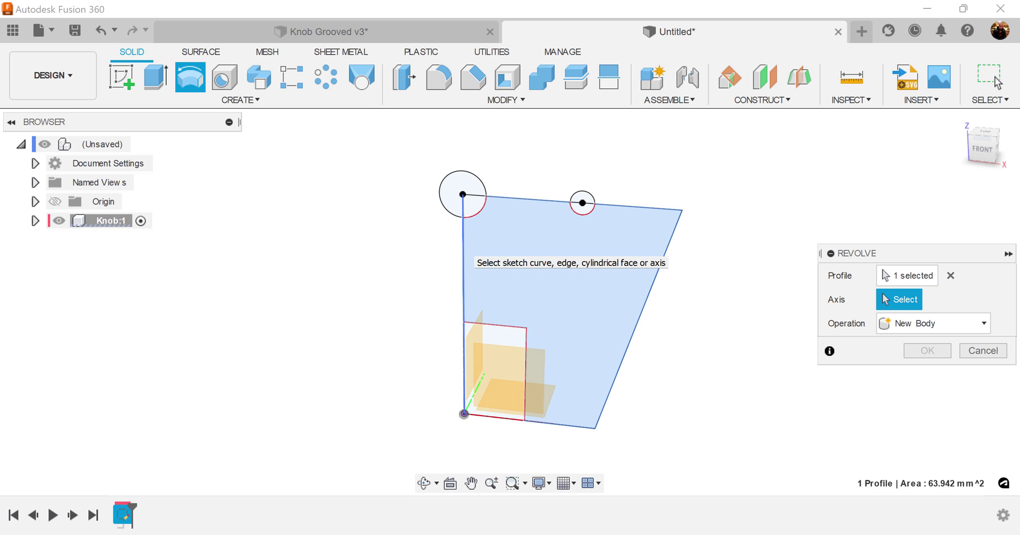
click(464, 263)
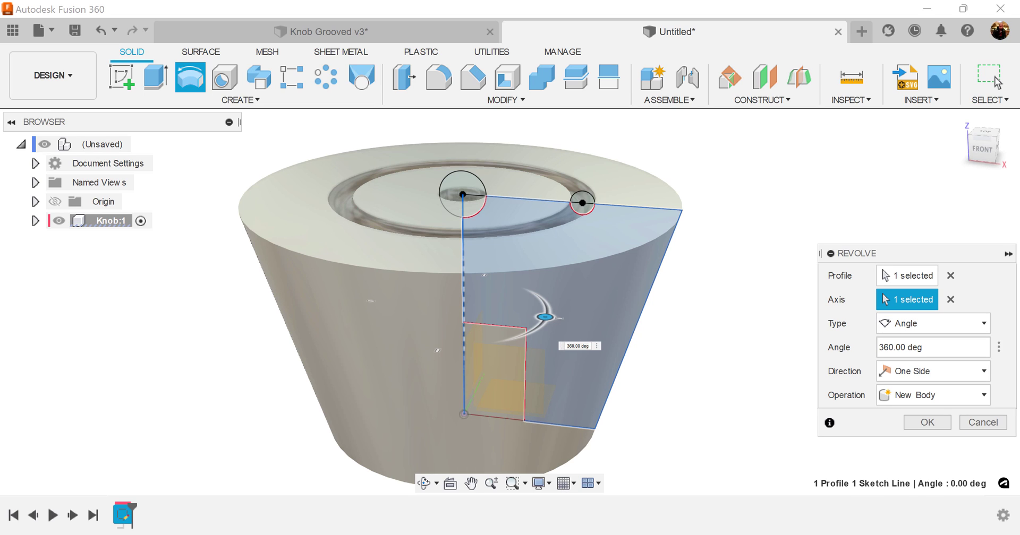
click(927, 422)
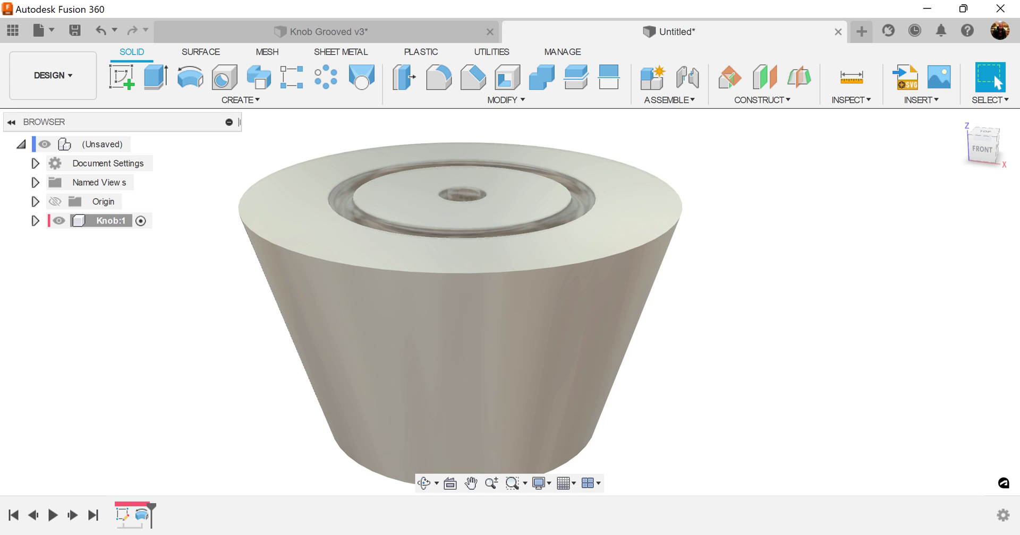
Chamfer the knob's top outer edge by an equal distance of 1 mm
scroll(549, 291, down, 2)
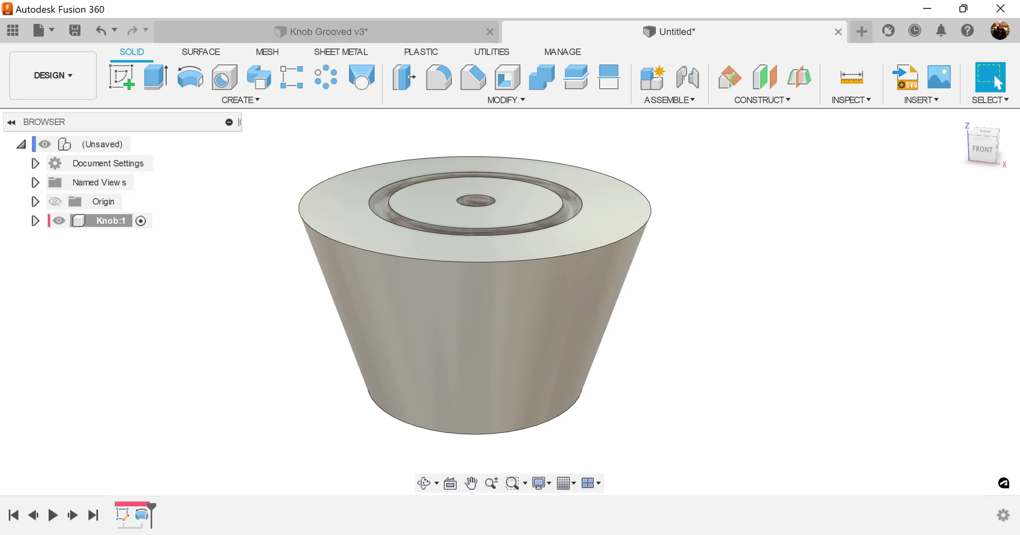
shift+middle_drag(506, 287, 508, 299)
click(473, 78)
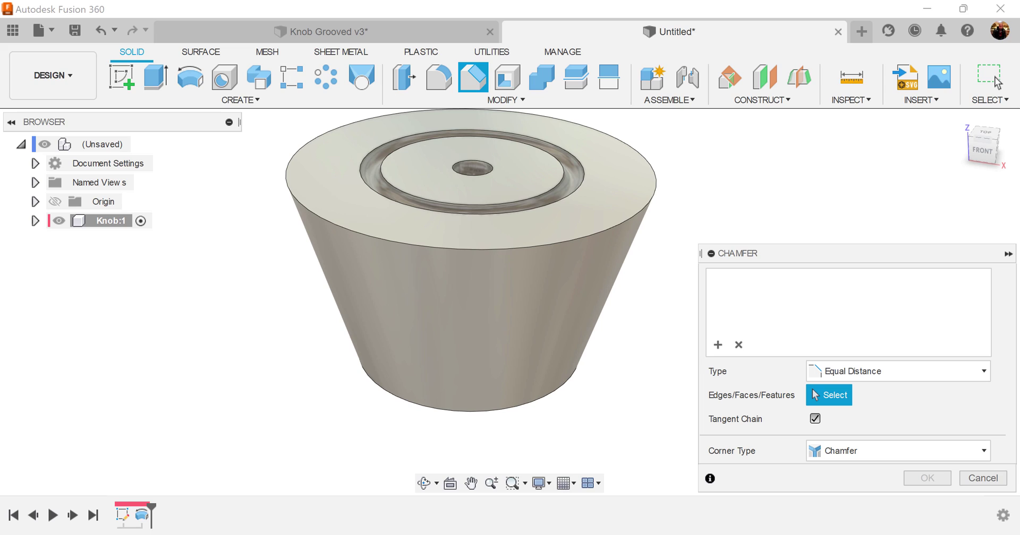
click(644, 211)
click(644, 209)
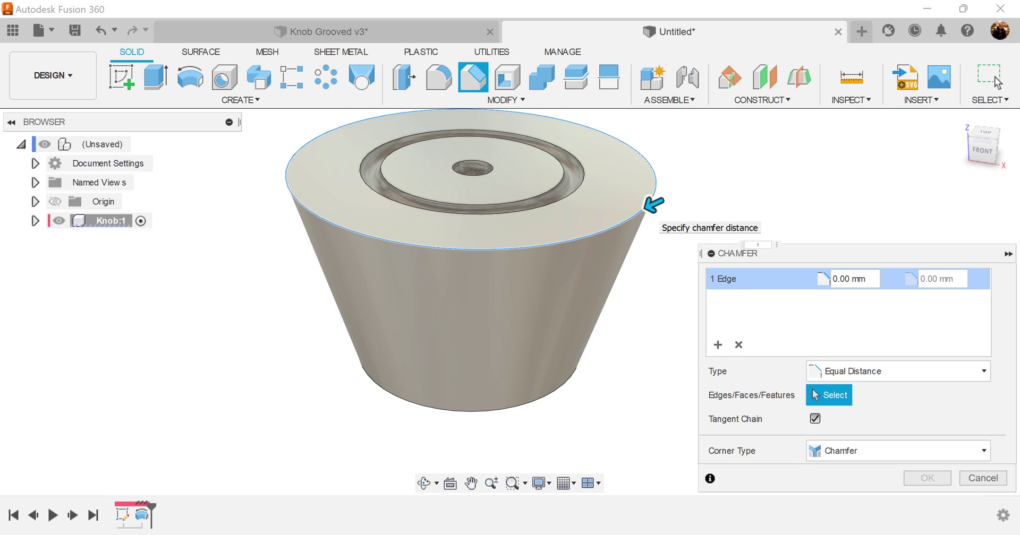
text(1)
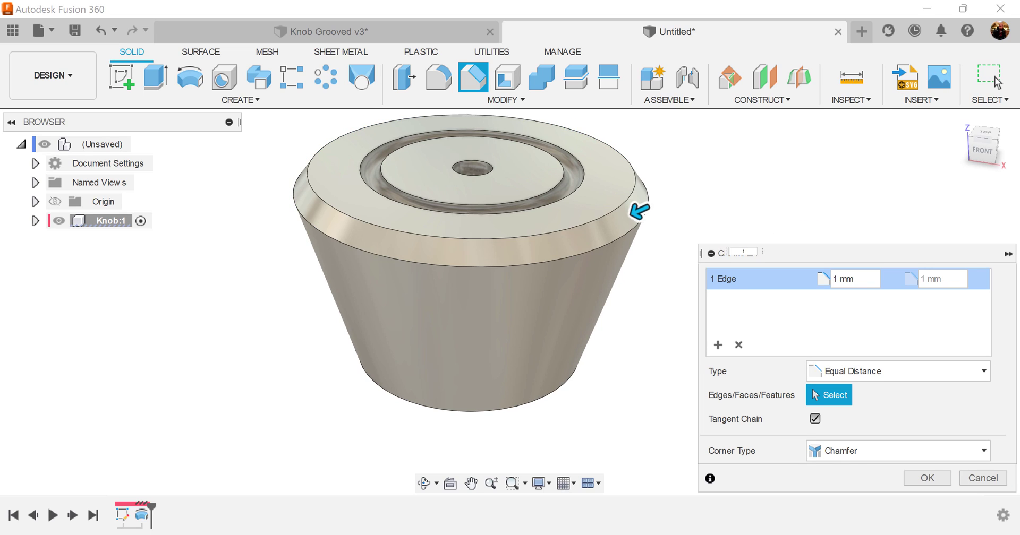
click(927, 478)
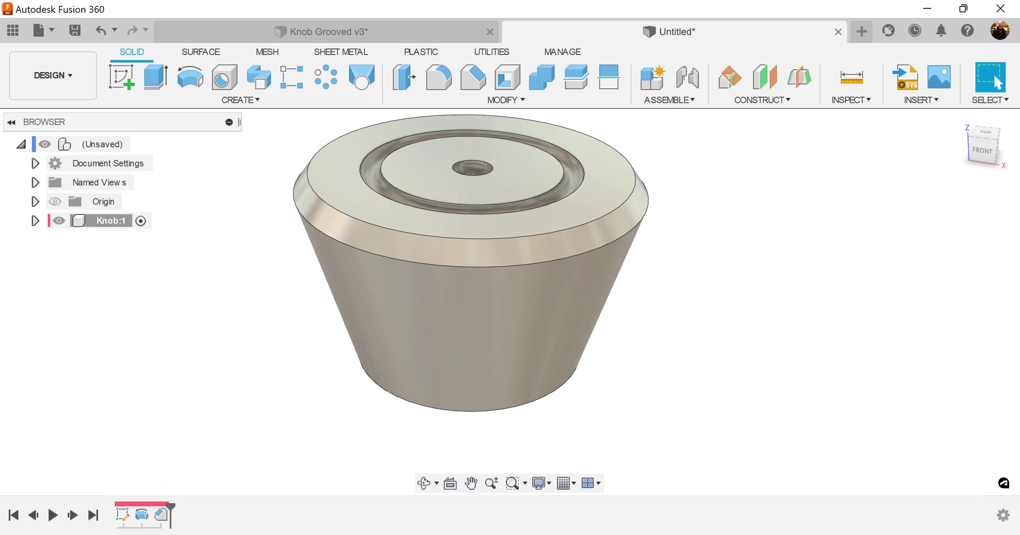
Create a new sketch on the vertical front origin plane through the knob's axis, viewed from the front
scroll(658, 215, up, 6)
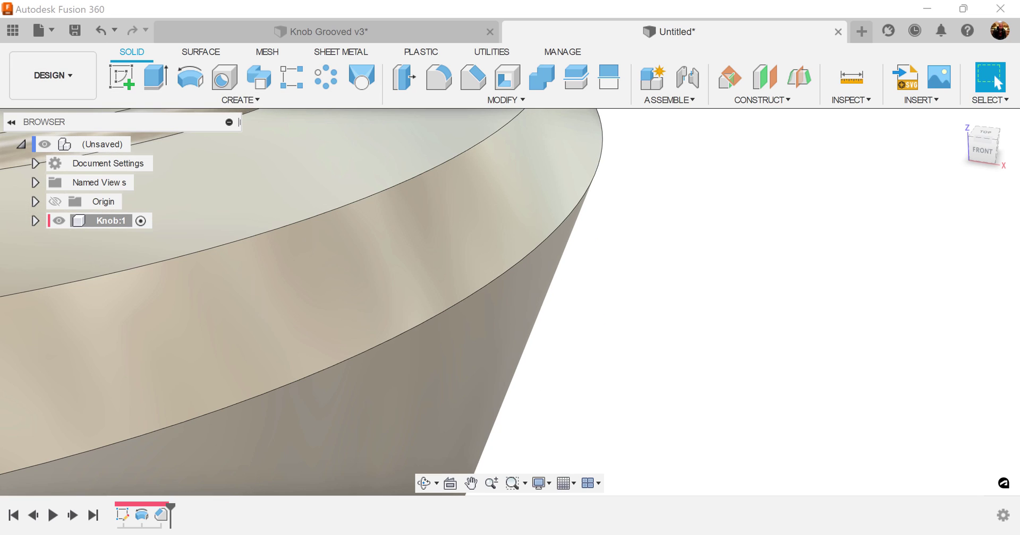
click(122, 78)
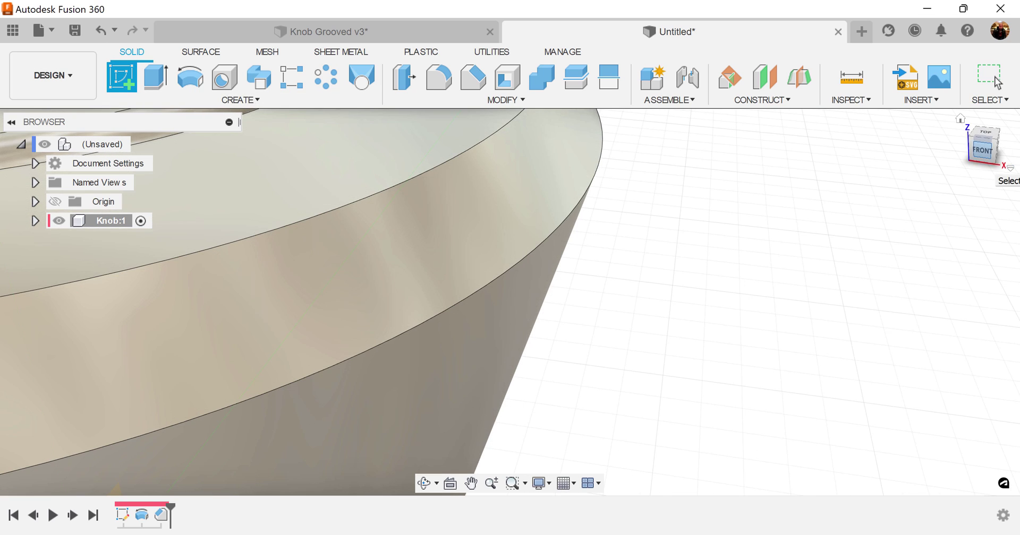
click(982, 149)
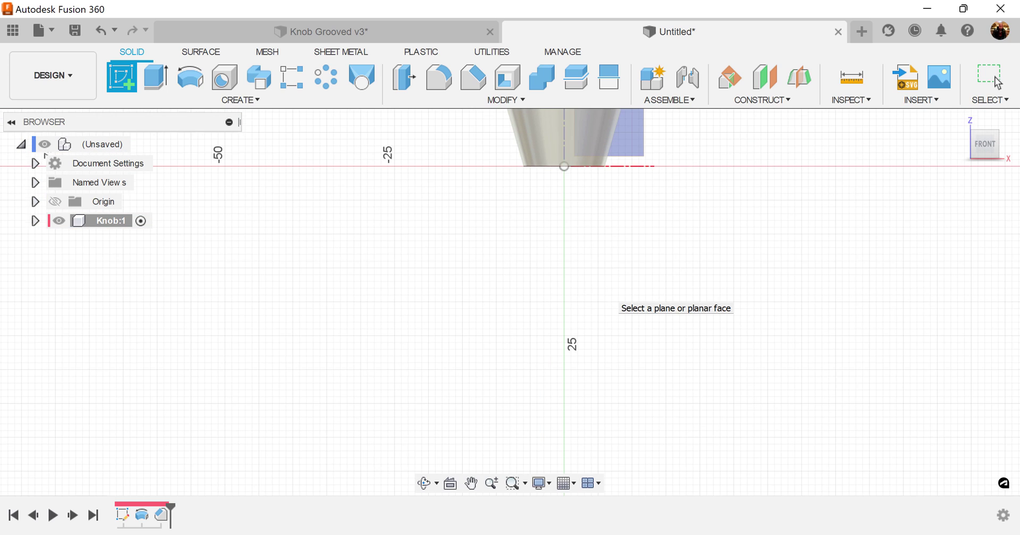
scroll(607, 289, down, 2)
middle_drag(632, 266, 592, 399)
scroll(592, 400, up, 6)
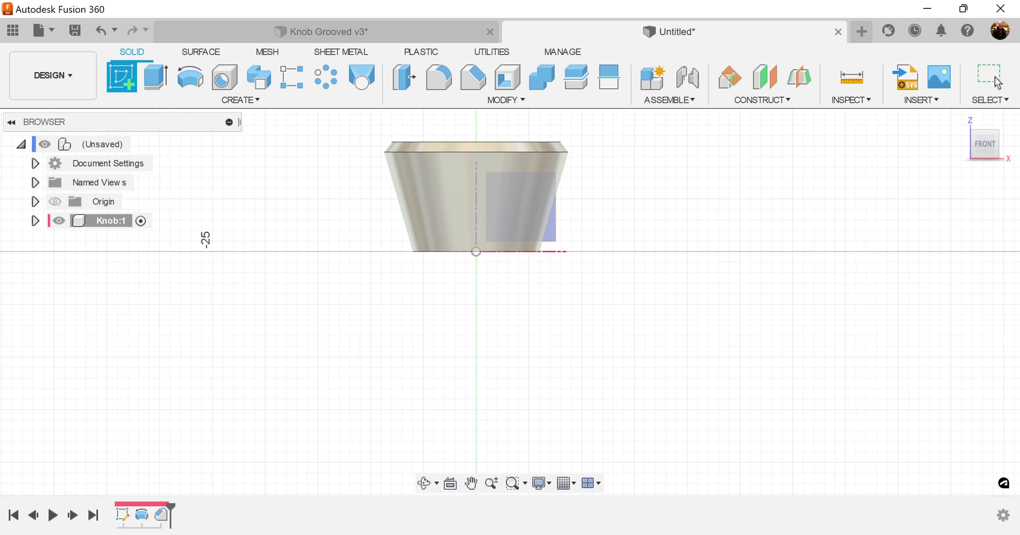
middle_drag(571, 317, 679, 449)
scroll(632, 398, up, 4)
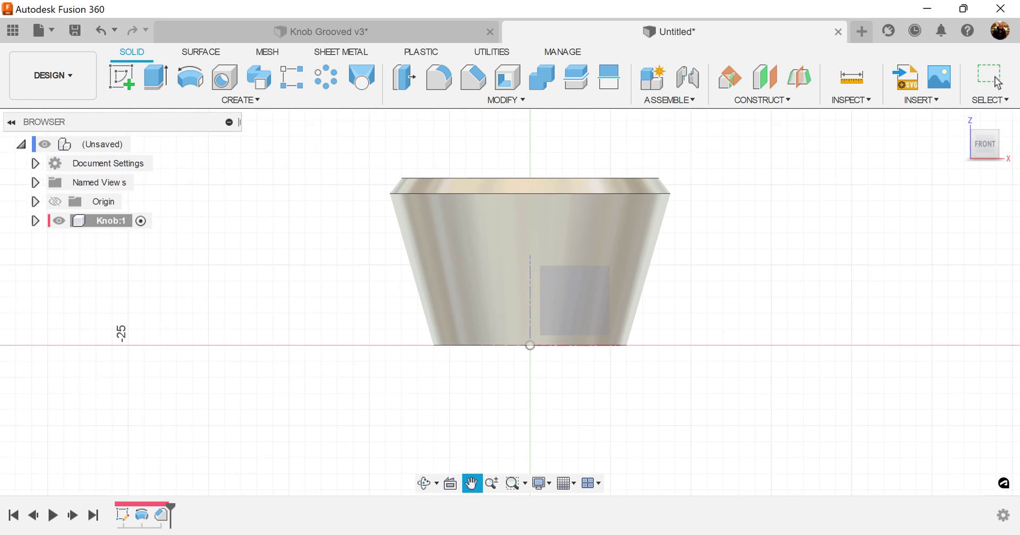
mouse_move(642, 315)
middle_down()
mouse_move(658, 383)
mouse_move(708, 361)
mouse_move(701, 354)
middle_up()
scroll(658, 384, up, 4)
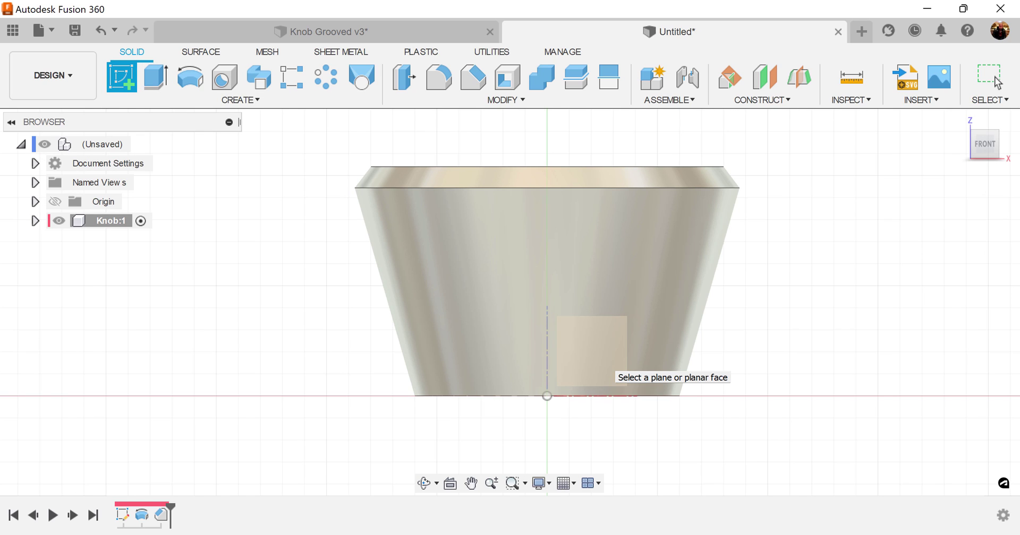
click(610, 372)
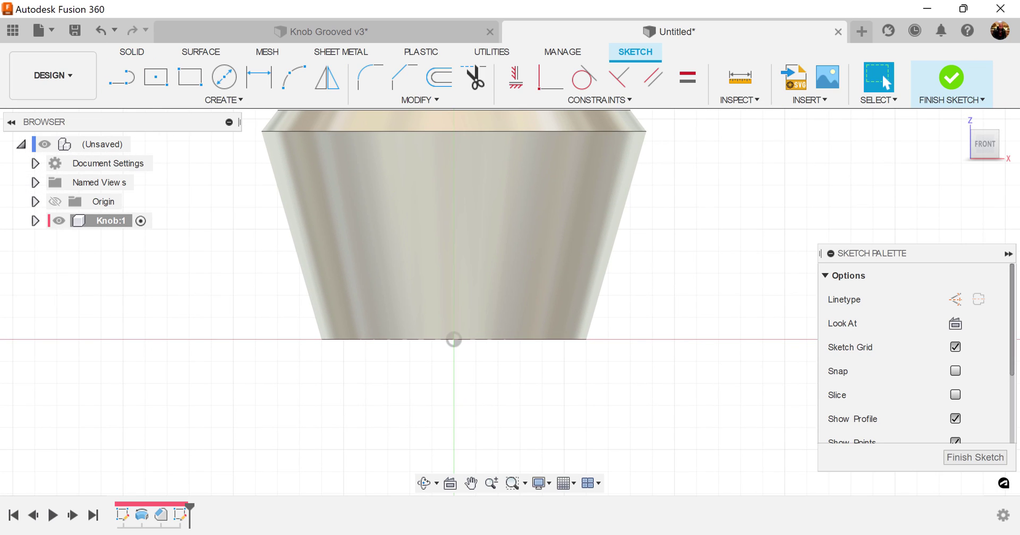
Sketch a closed right triangle across the knob's upper-left edge, with a vertical outer side and a horizontal top side about 5 mm long
key(l)
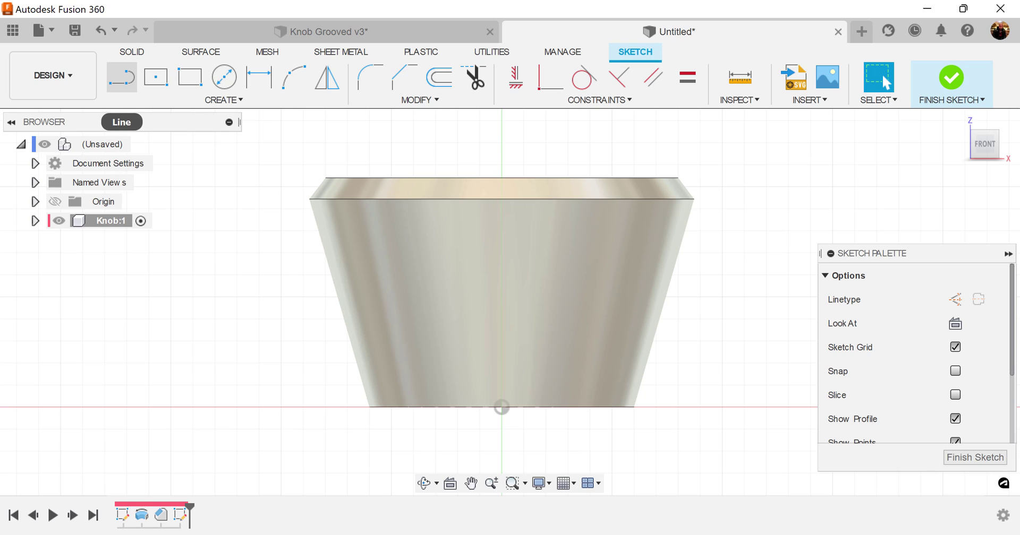
click(273, 142)
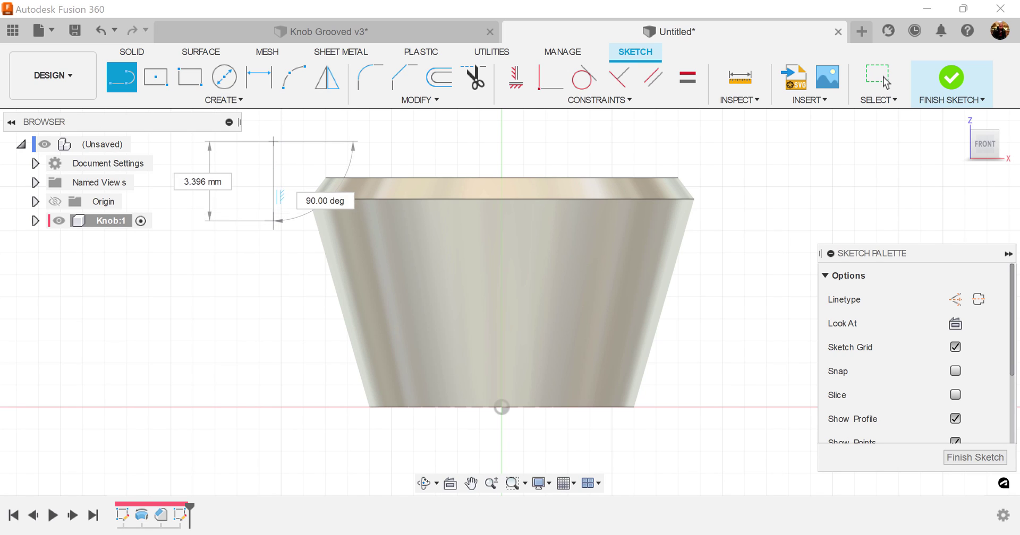
click(273, 307)
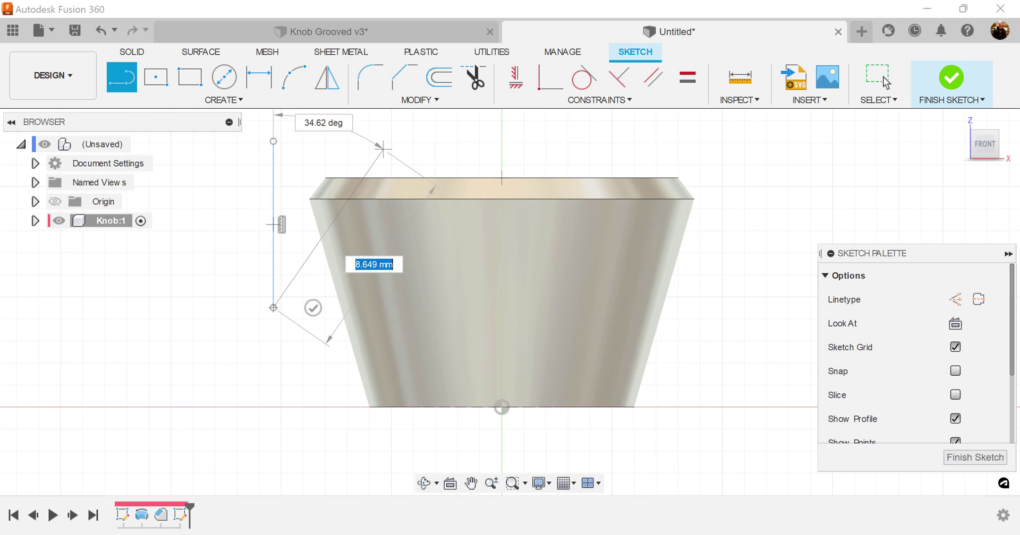
click(386, 142)
click(273, 142)
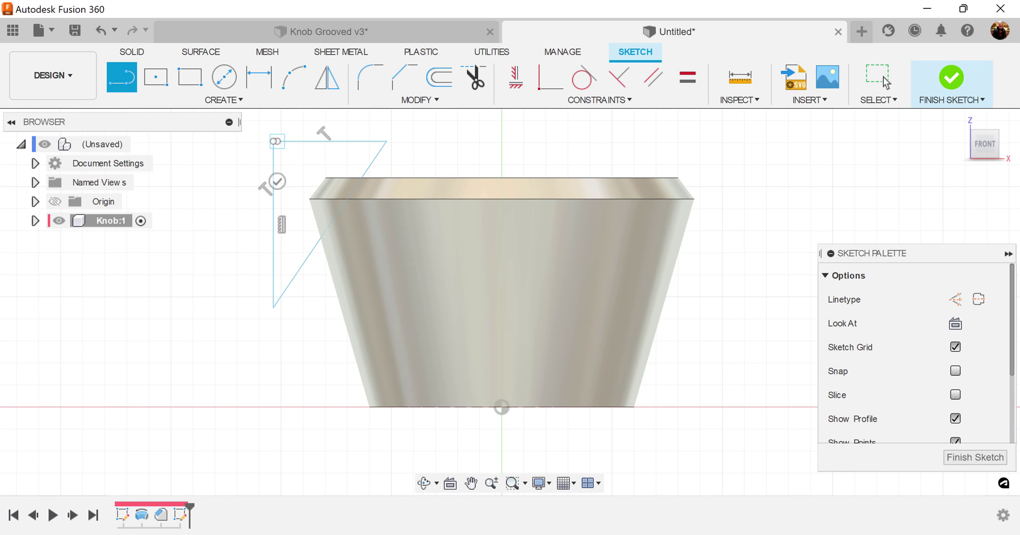
key(Escape)
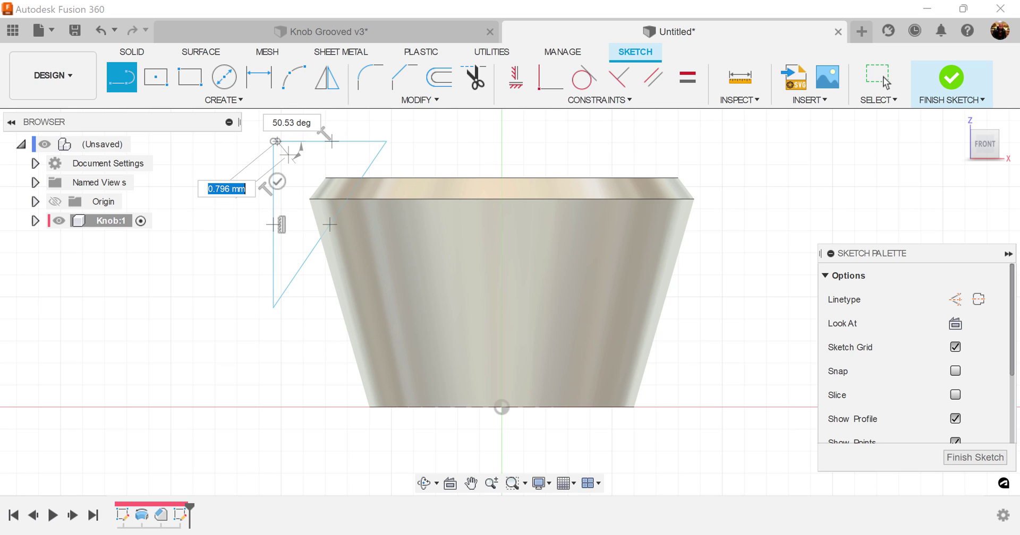
key(Escape)
Delete the triangle's horizontal top line and redraw it between the two open endpoints
click(331, 141)
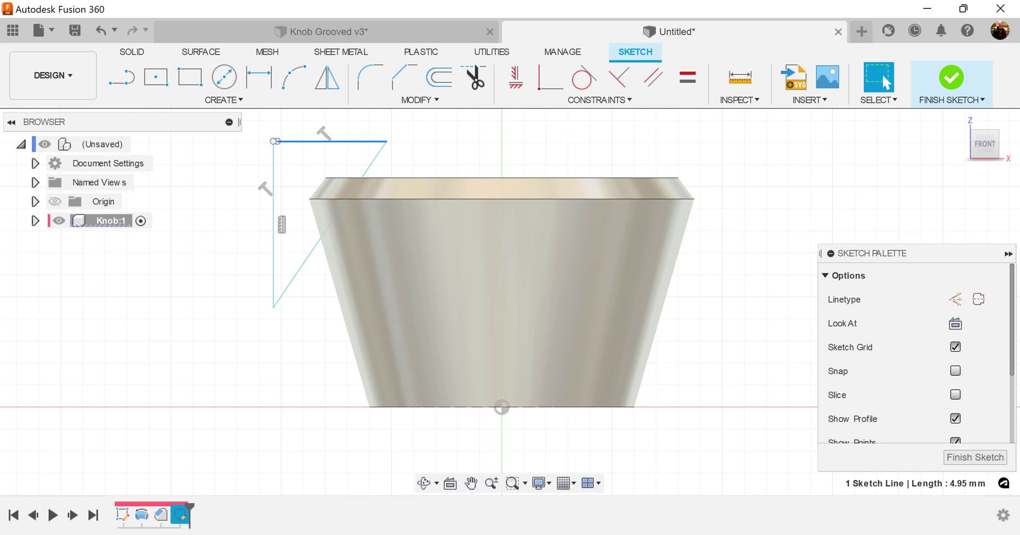
key(Delete)
key(l)
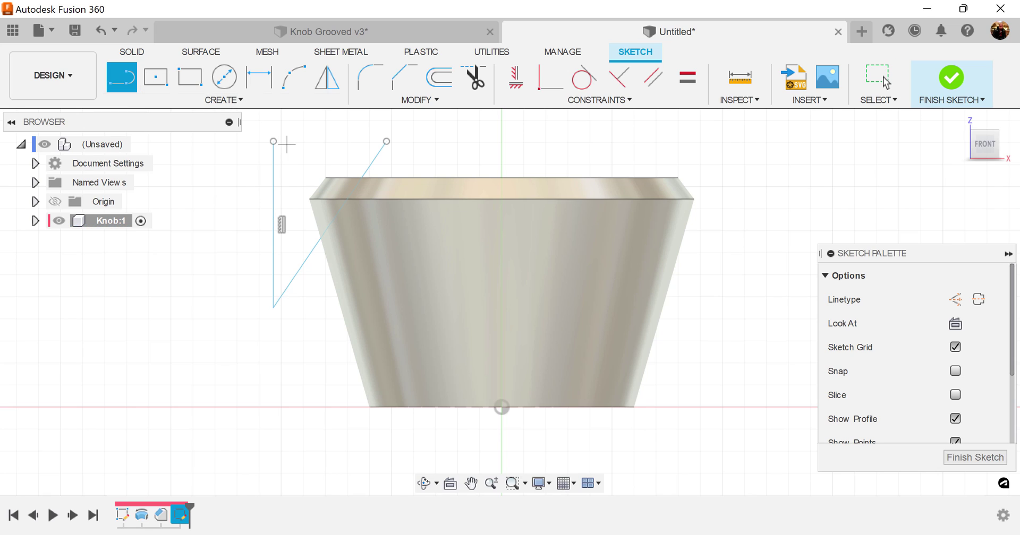
click(273, 141)
click(386, 141)
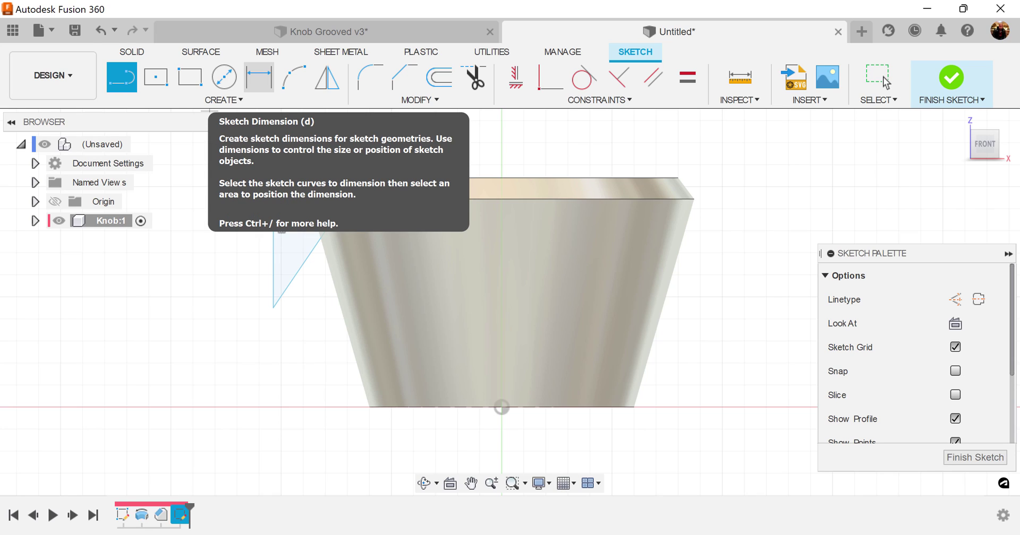
Dimension the horizontal distance from the origin to the triangle's upper-left corner to 9 mm
click(259, 77)
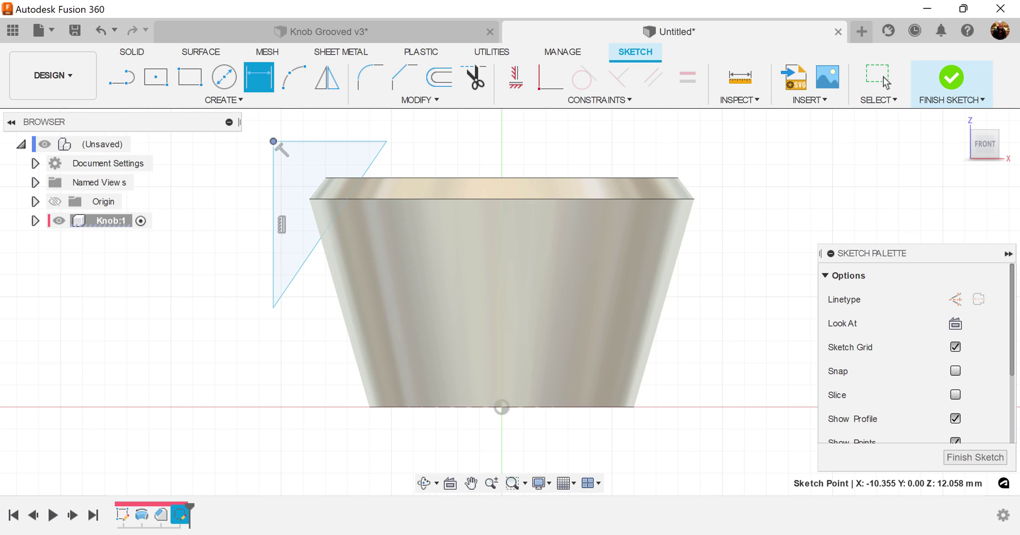
click(501, 408)
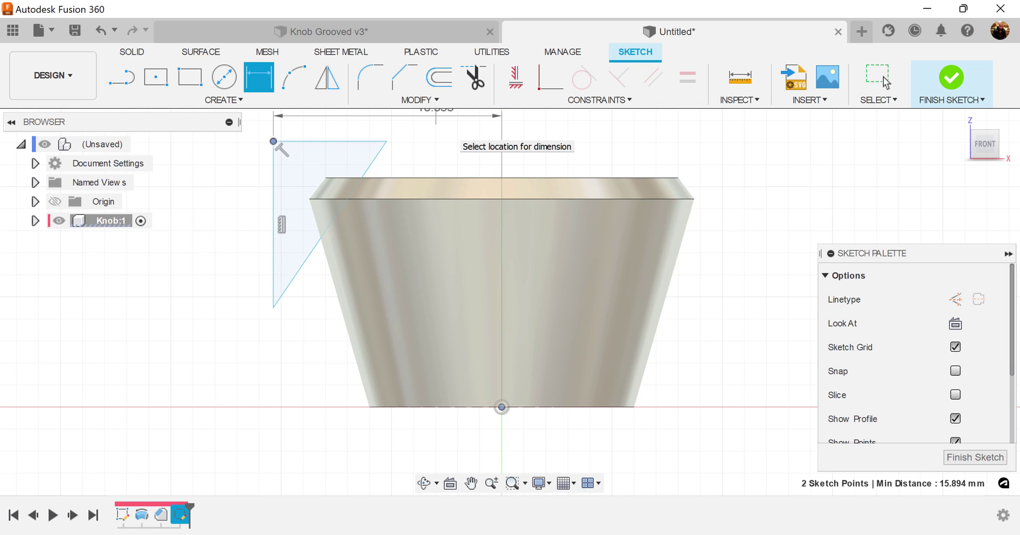
scroll(435, 121, up, 1)
middle_drag(435, 121, 437, 206)
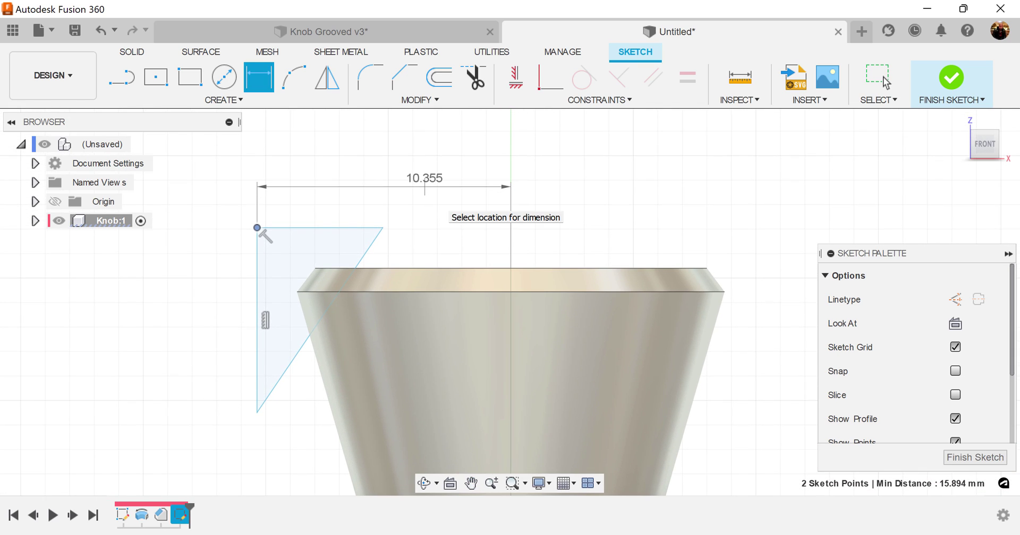
click(427, 186)
text(9)
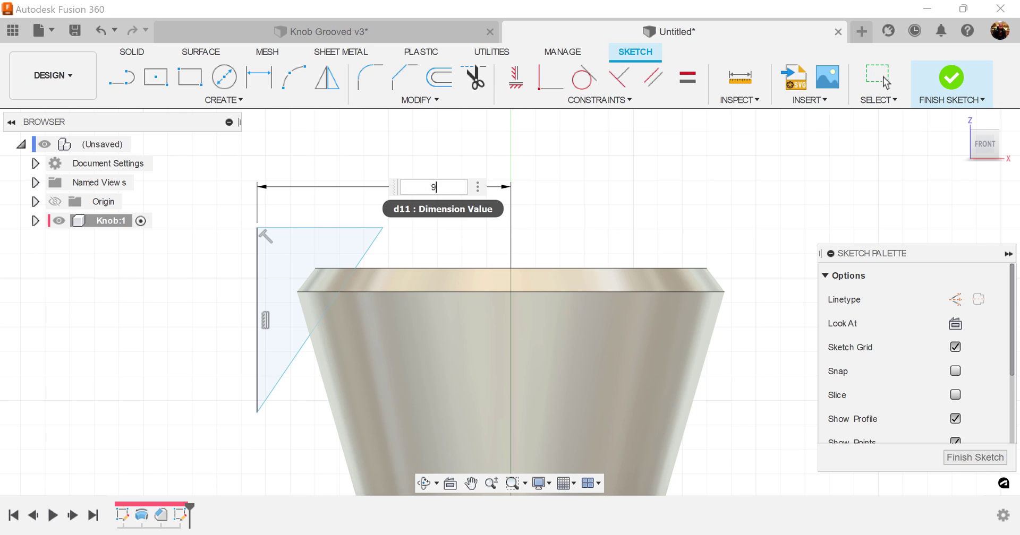
key(Return)
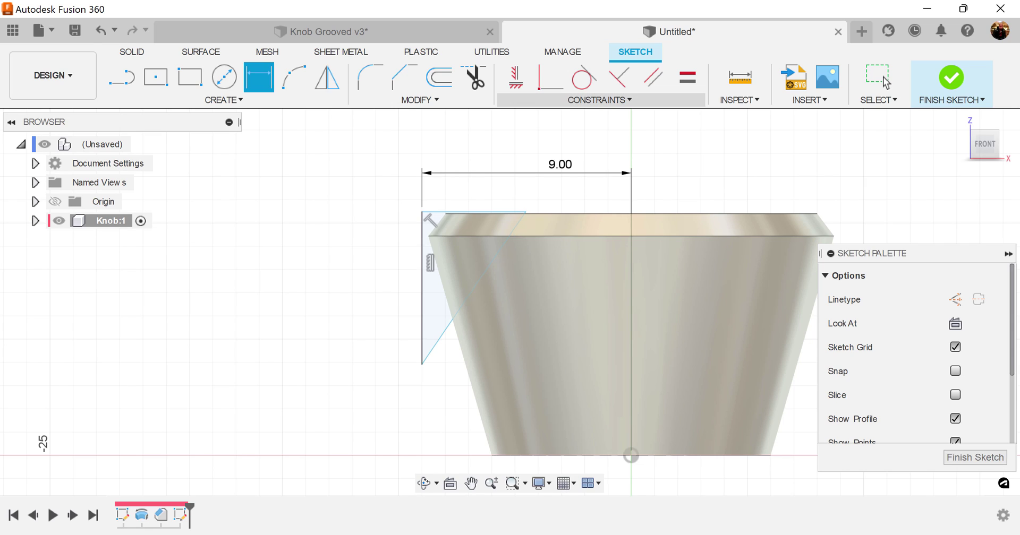
click(599, 100)
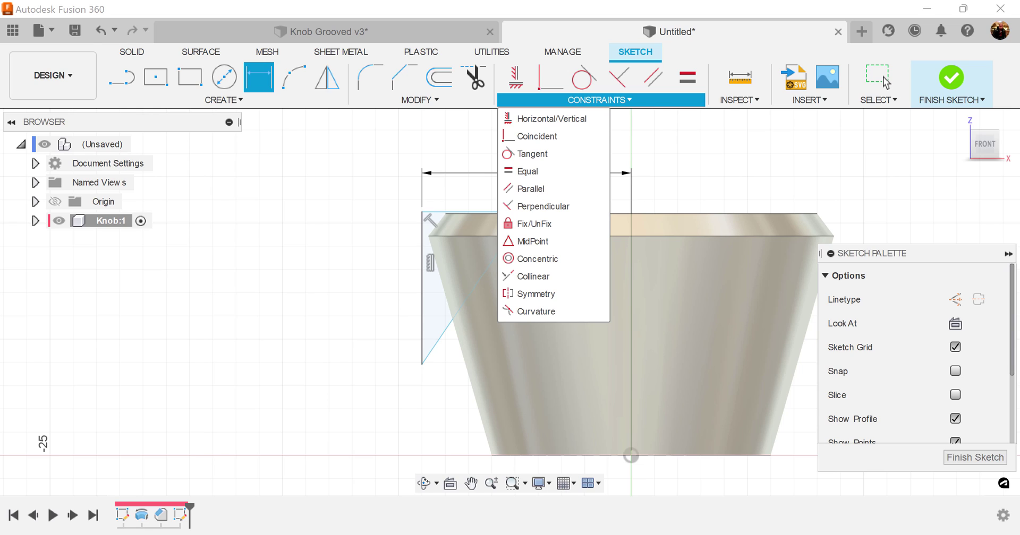
click(533, 276)
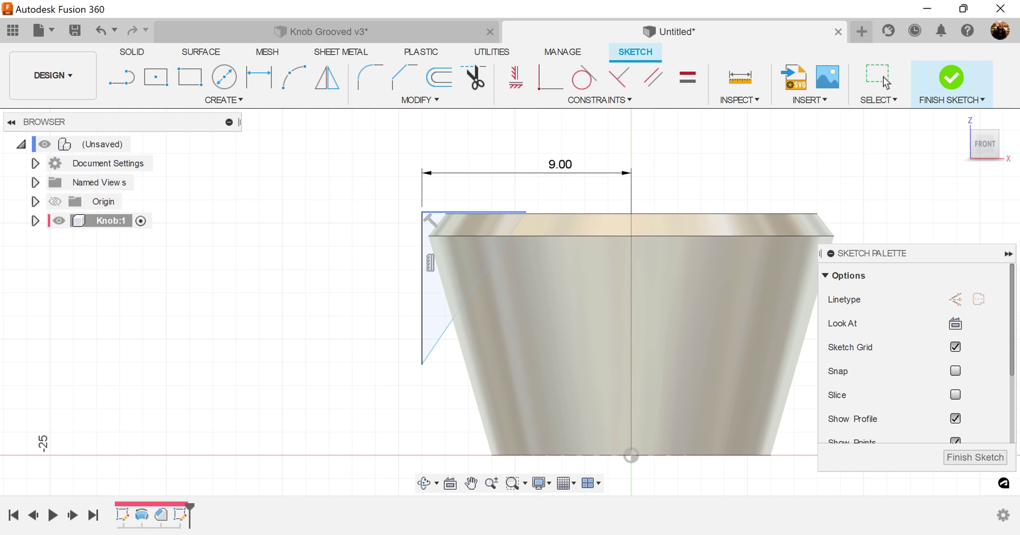
click(478, 213)
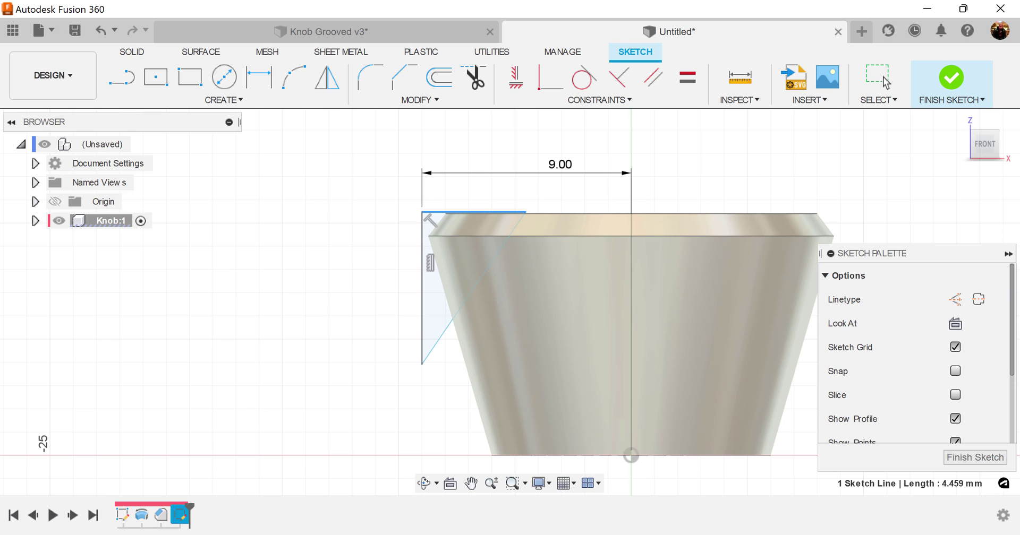
click(739, 194)
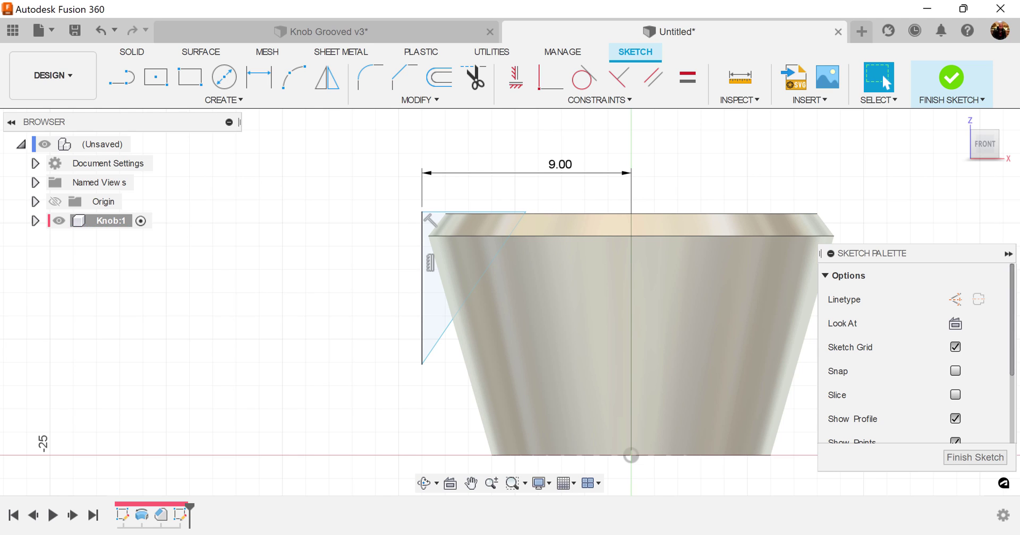
Project the knob body's outline into the sketch with the projection link kept on
mouse_move(739, 194)
middle_down()
mouse_move(612, 164)
mouse_move(604, 198)
middle_up()
scroll(612, 165, down, 2)
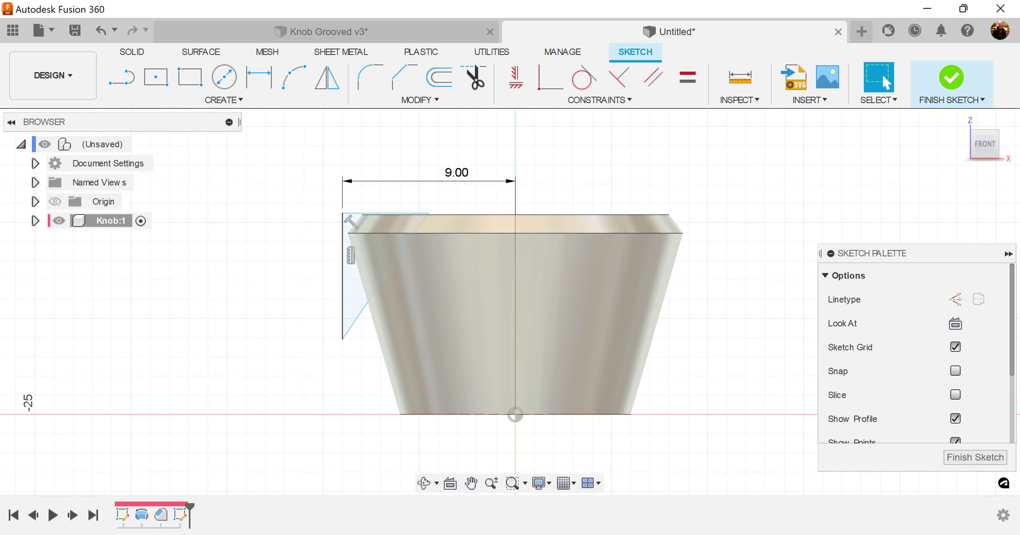
key(p)
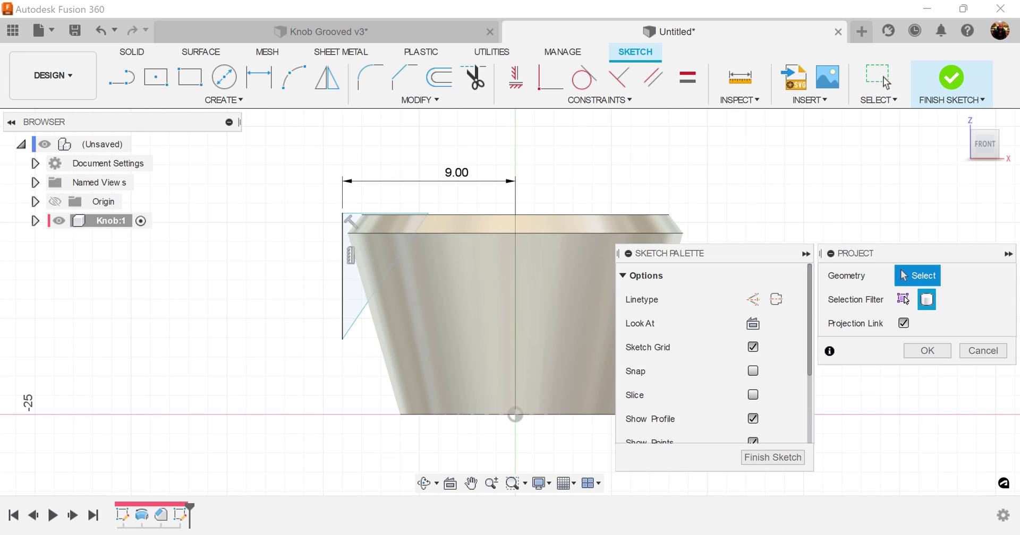
click(475, 258)
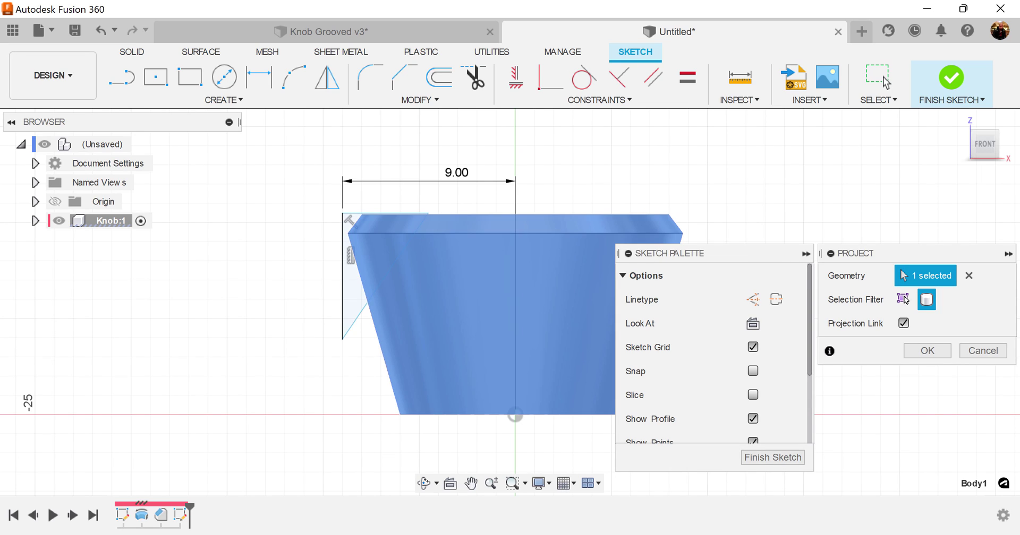
key(Return)
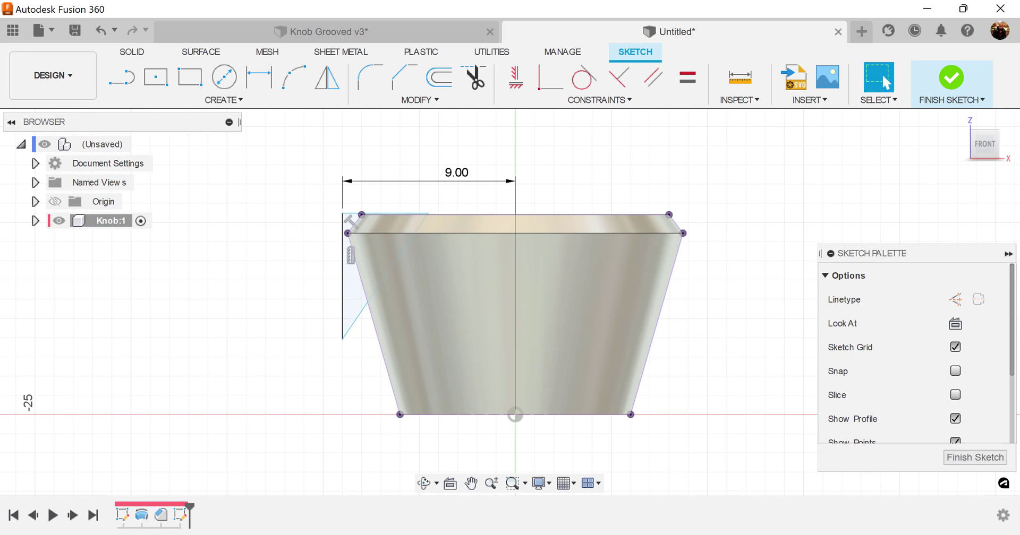
Make the triangle's top line collinear with the projected top edge of the knob
scroll(423, 210, up, 2)
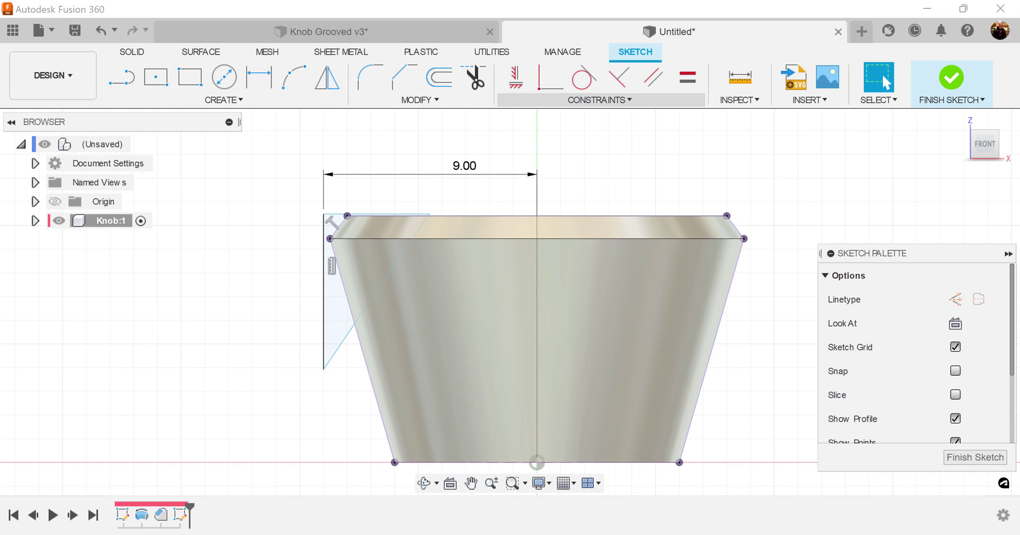
click(599, 100)
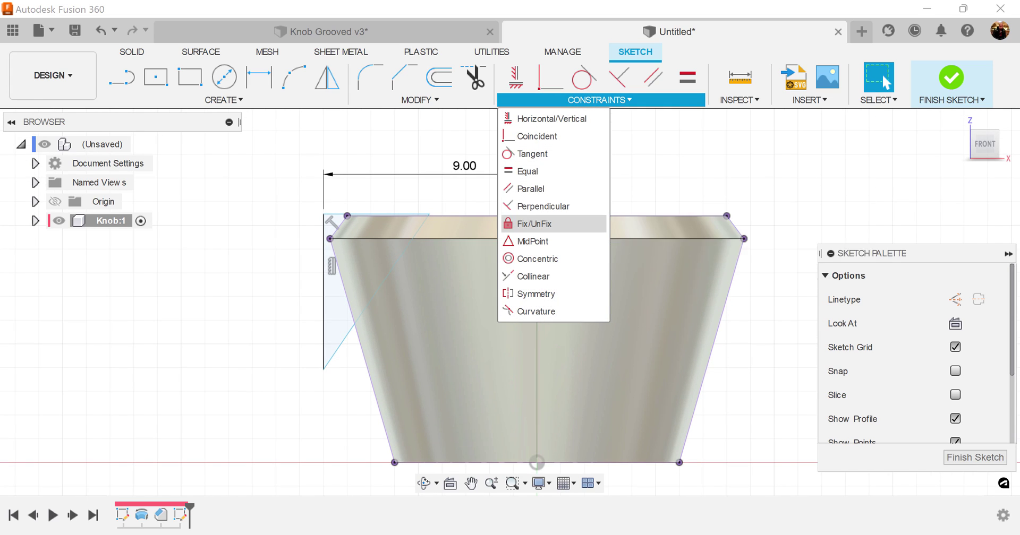
click(533, 276)
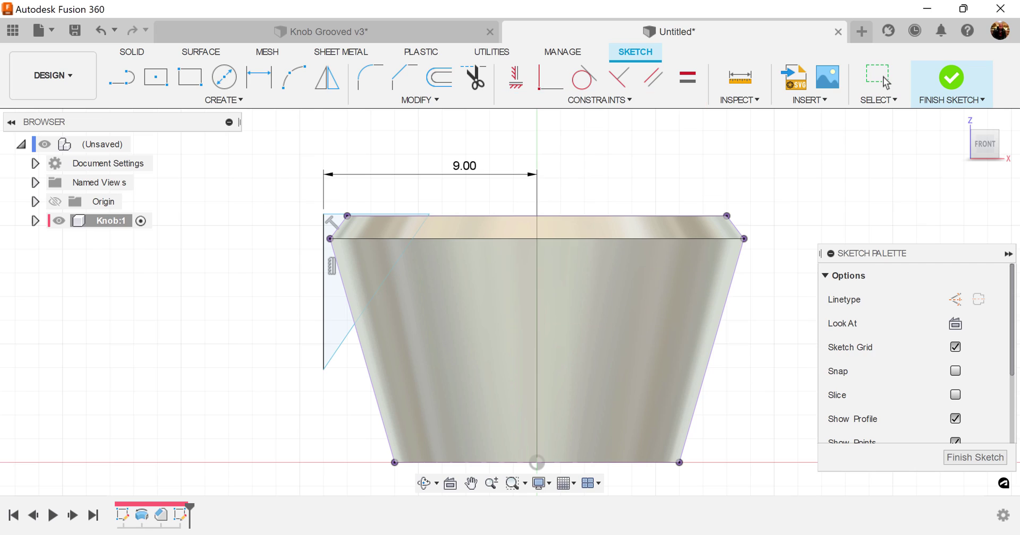
click(385, 214)
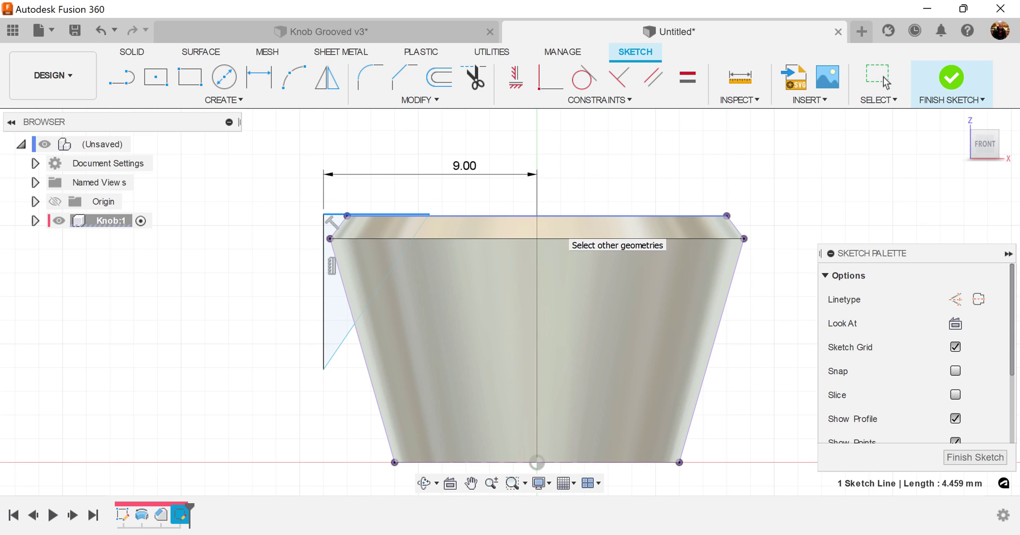
click(547, 216)
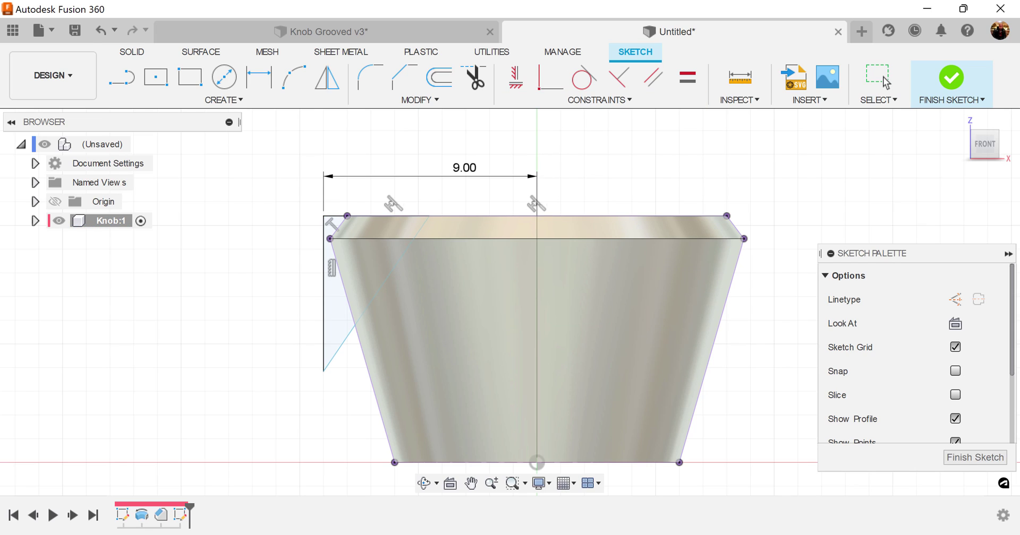
Dimension the angle between the triangle's vertical line and its slanted line to 18 degrees
scroll(484, 296, up, 1)
middle_drag(485, 297, 494, 270)
key(d)
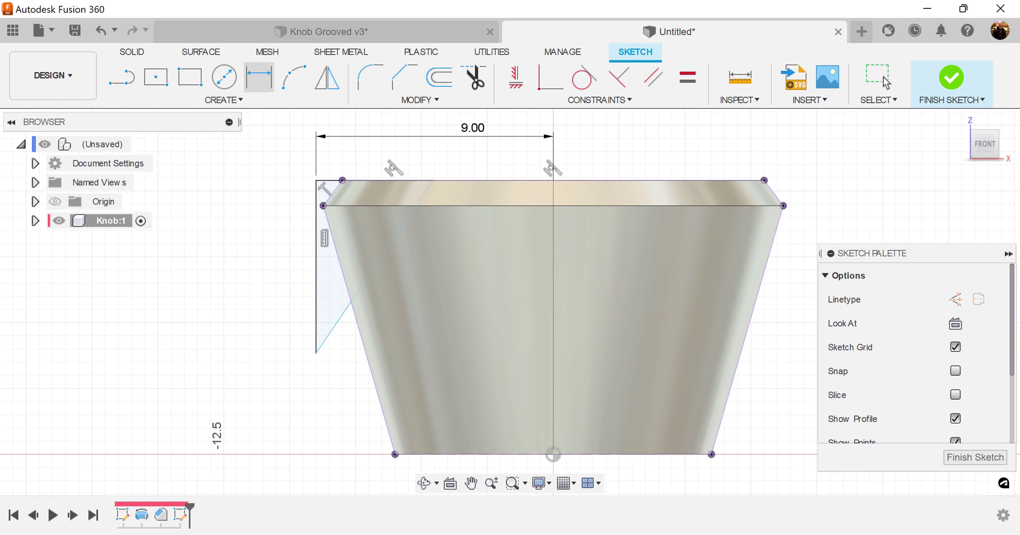
click(259, 77)
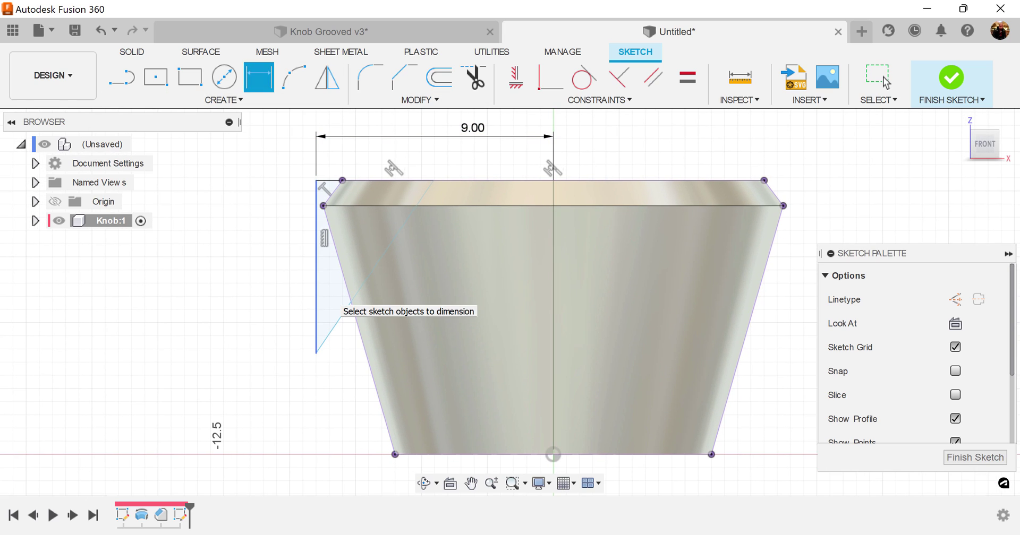
click(316, 283)
click(359, 289)
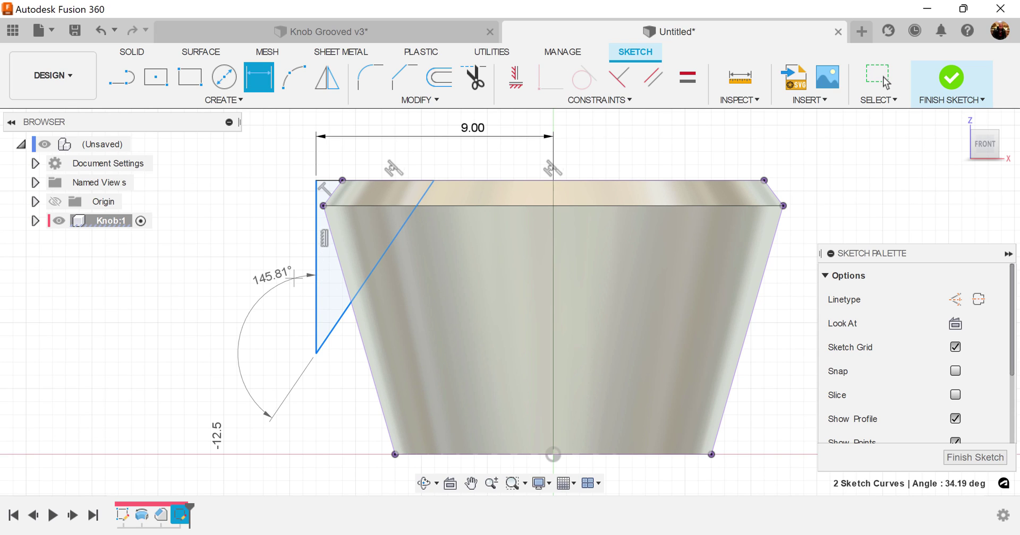
click(343, 276)
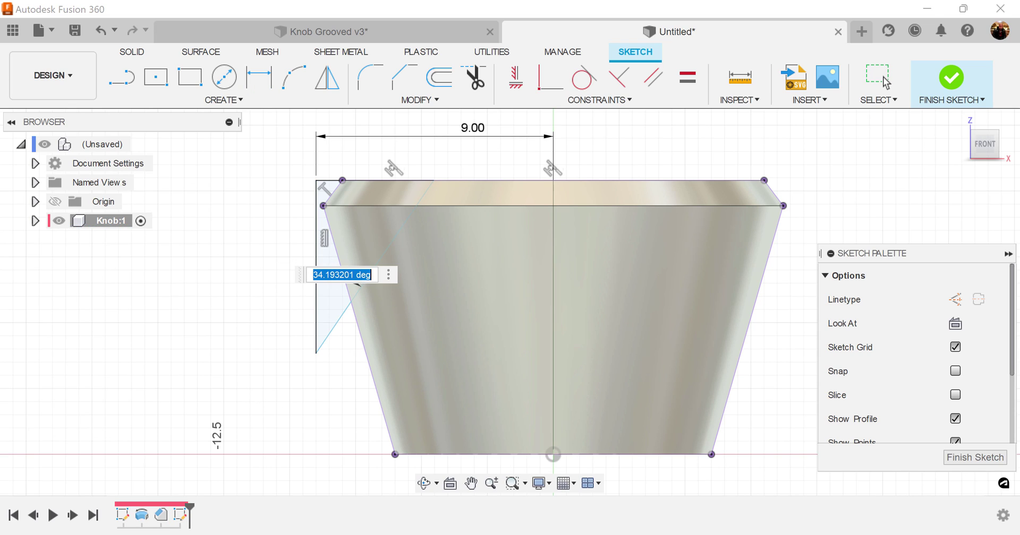
text(18)
key(Return)
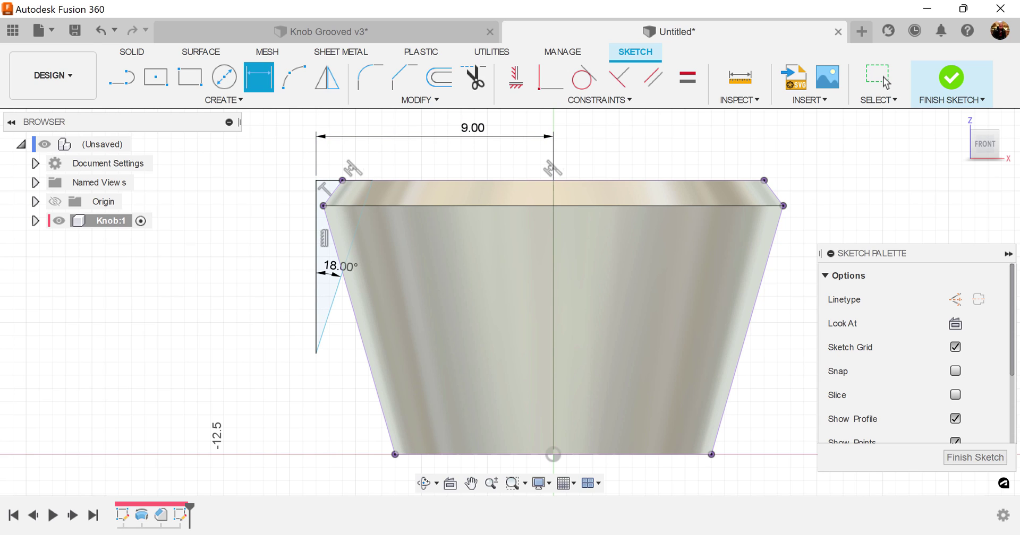
Dimension the triangle's vertical line to 5.35 mm and finish the sketch
scroll(340, 269, up, 3)
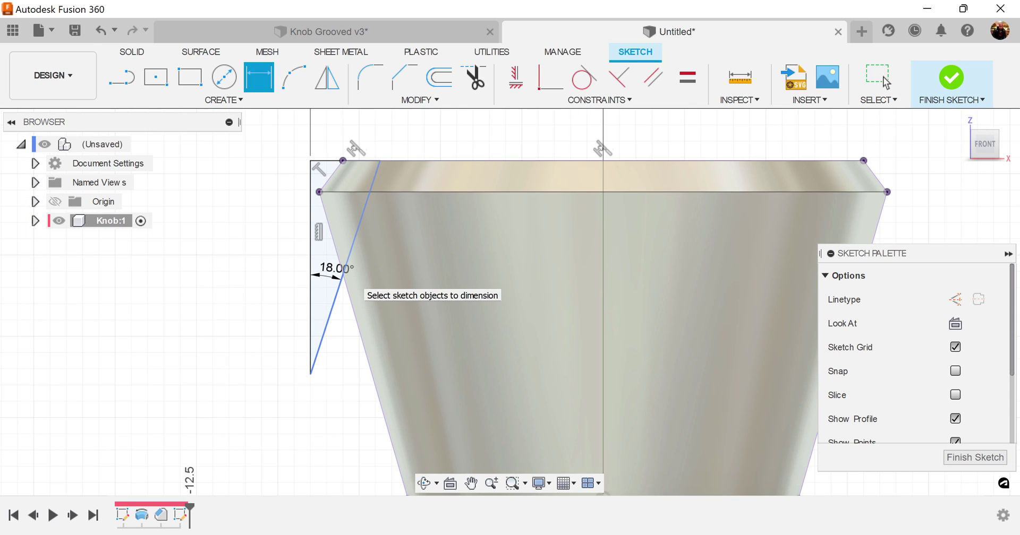
click(310, 224)
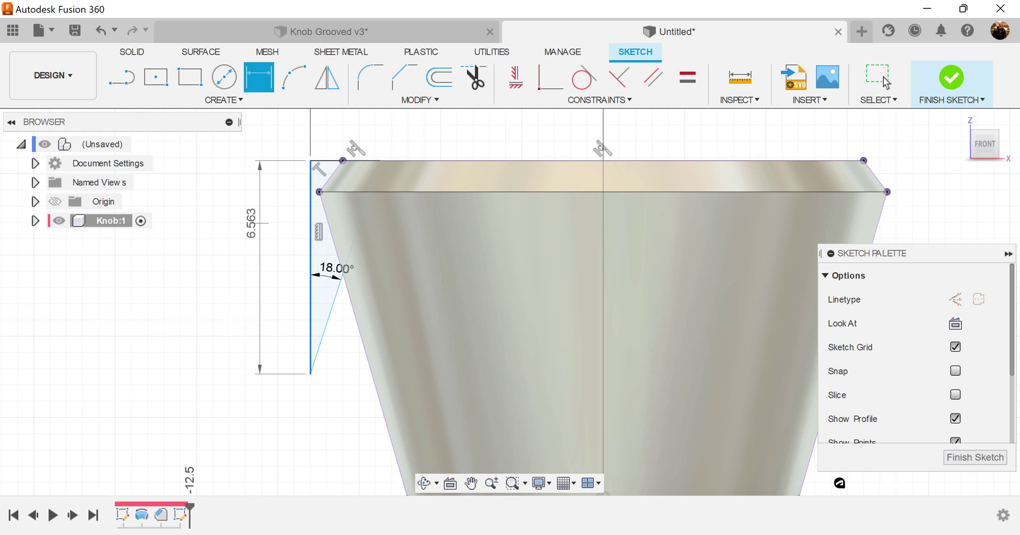
click(258, 234)
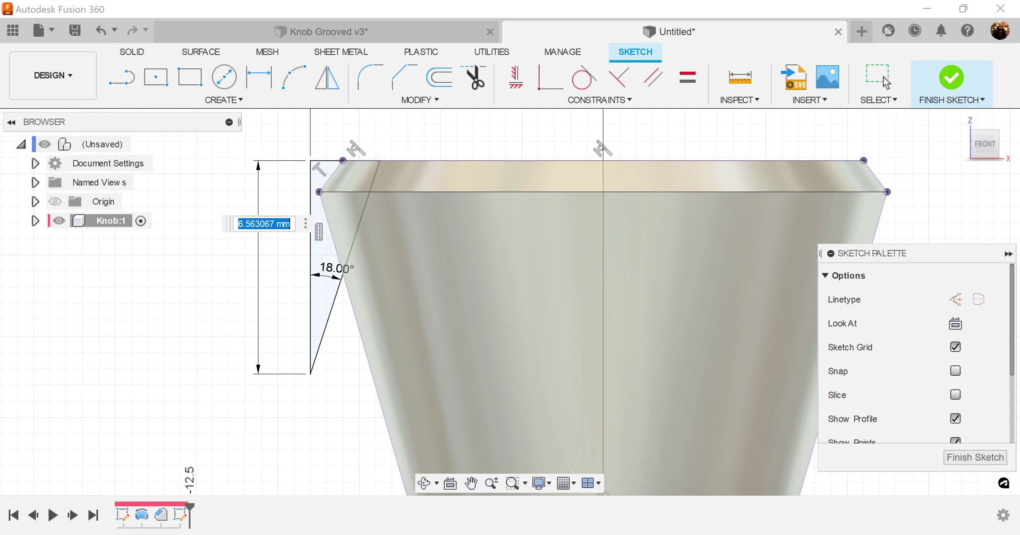
text(5.35)
key(Return)
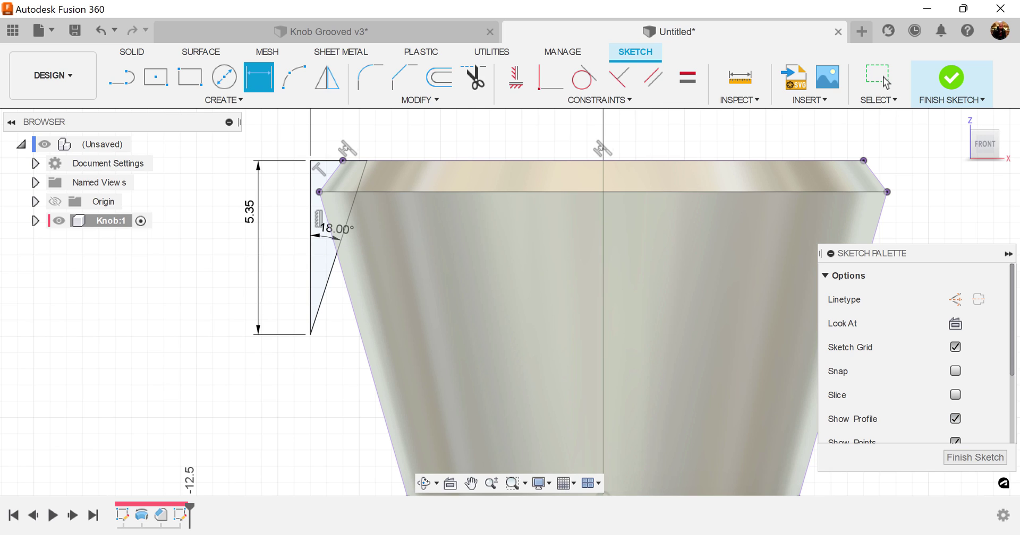
click(975, 458)
Revolve both regions of the triangle 360 degrees about its outer vertical line as a cut into the knob
scroll(871, 364, down, 3)
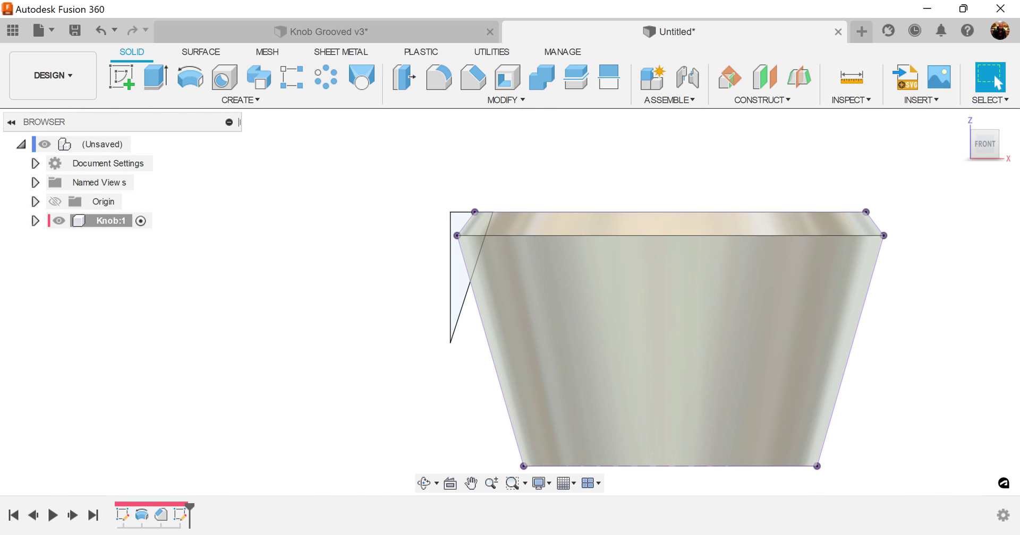
middle_drag(872, 364, 718, 309)
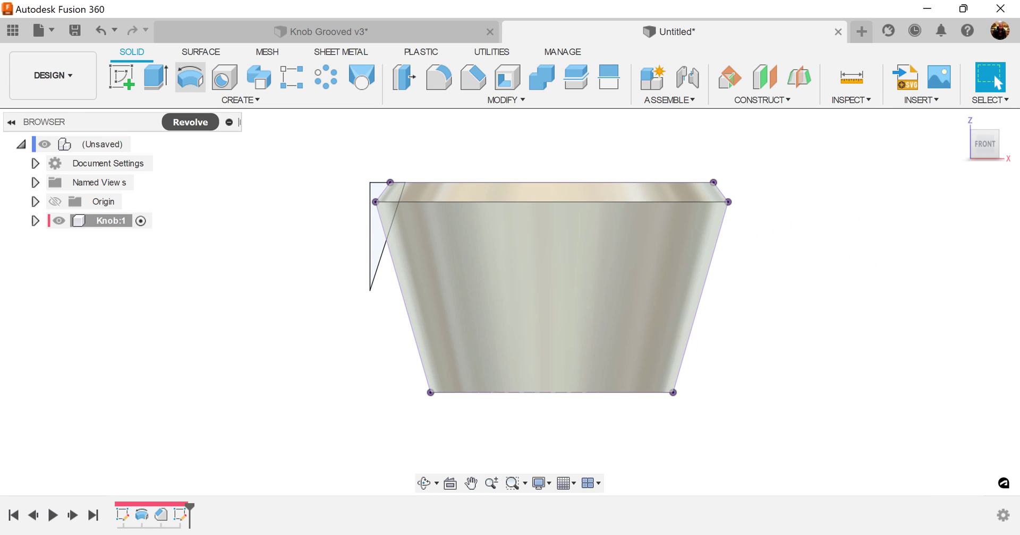
click(190, 77)
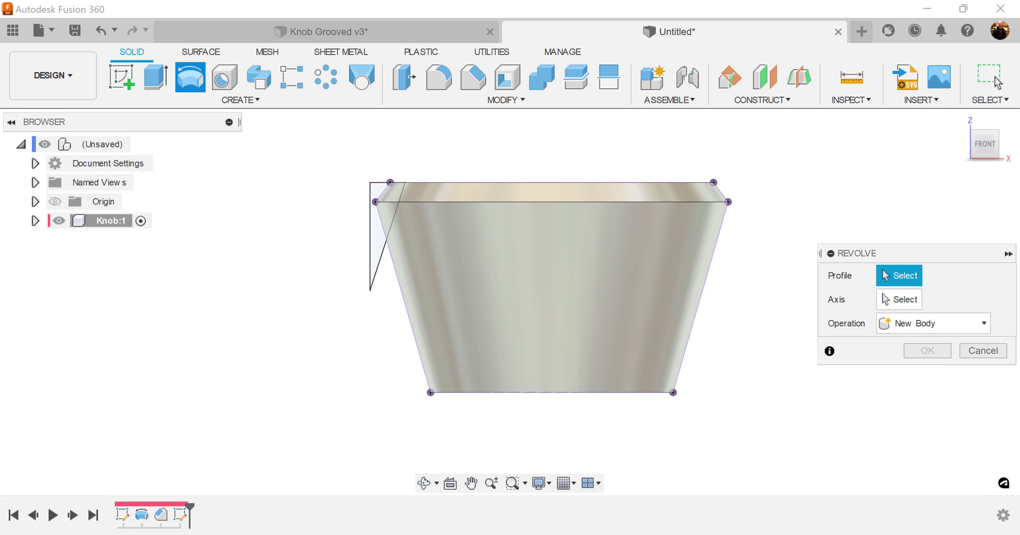
click(377, 239)
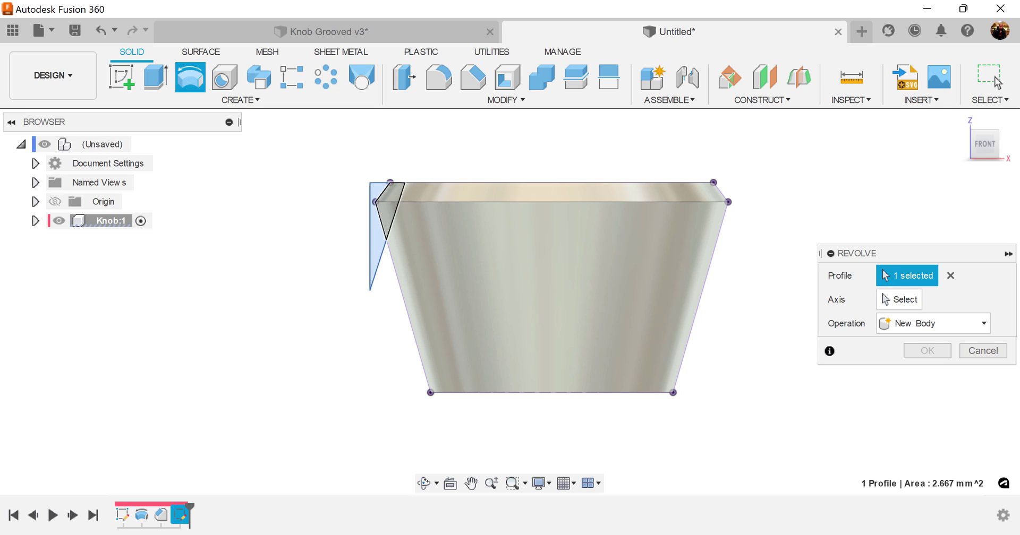
click(389, 216)
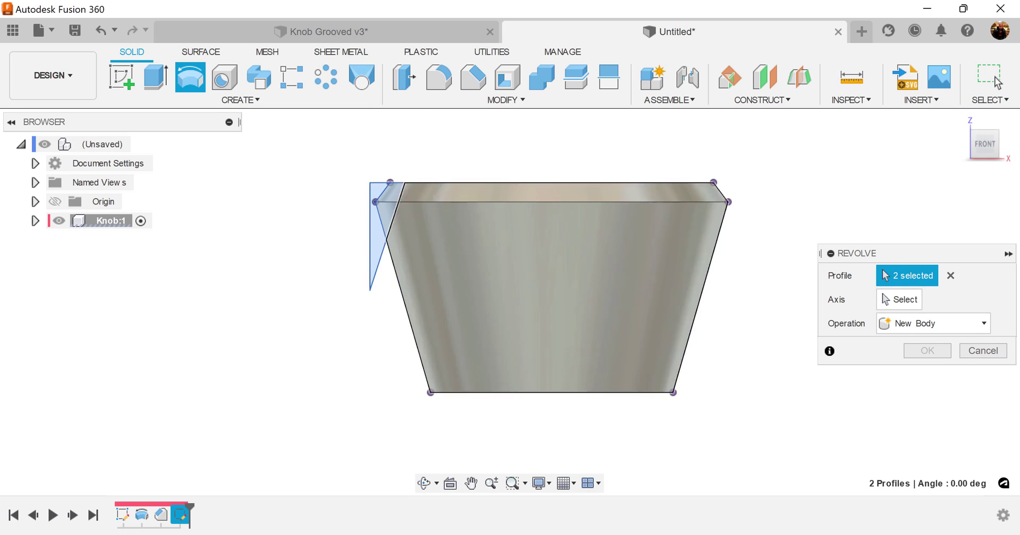
click(899, 300)
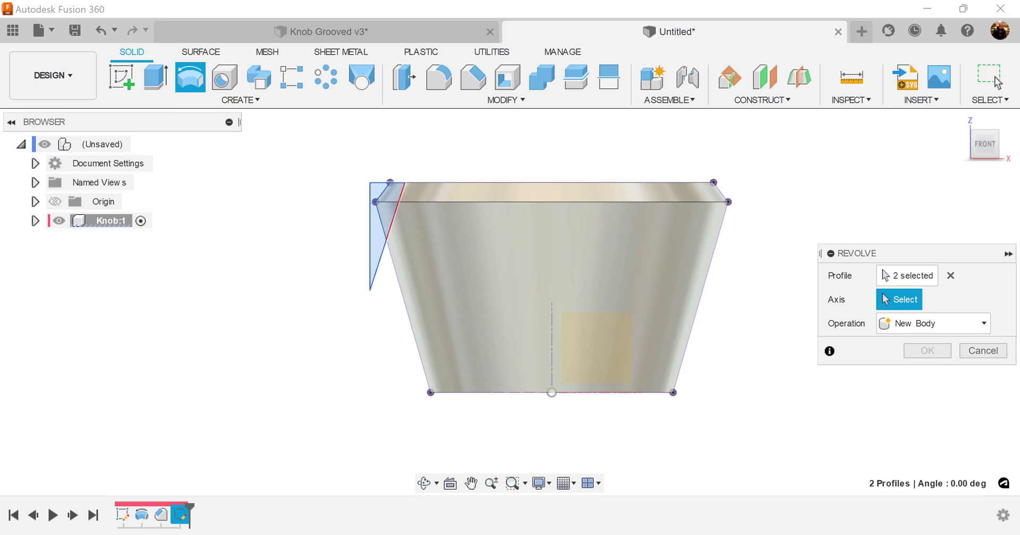
scroll(354, 197, up, 2)
click(373, 227)
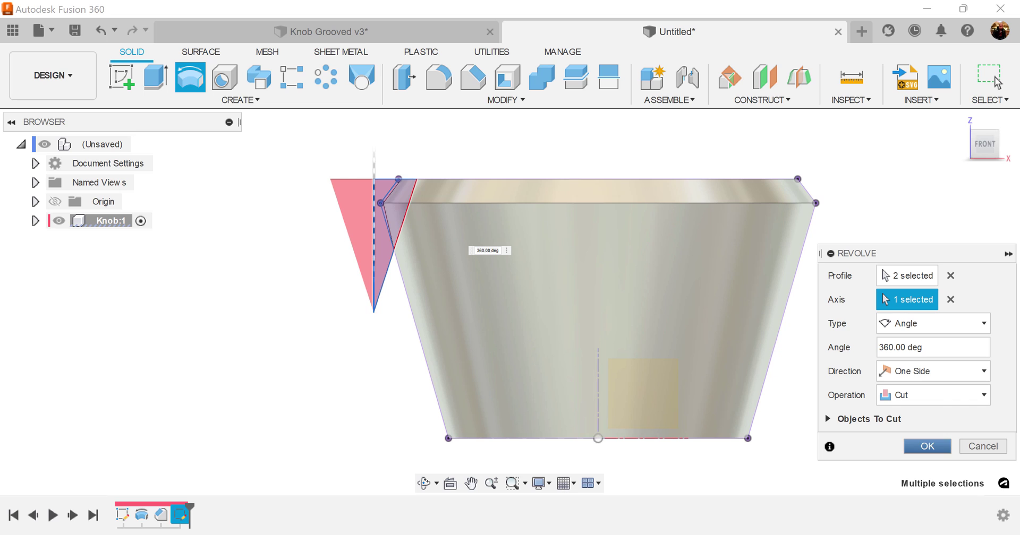
click(926, 446)
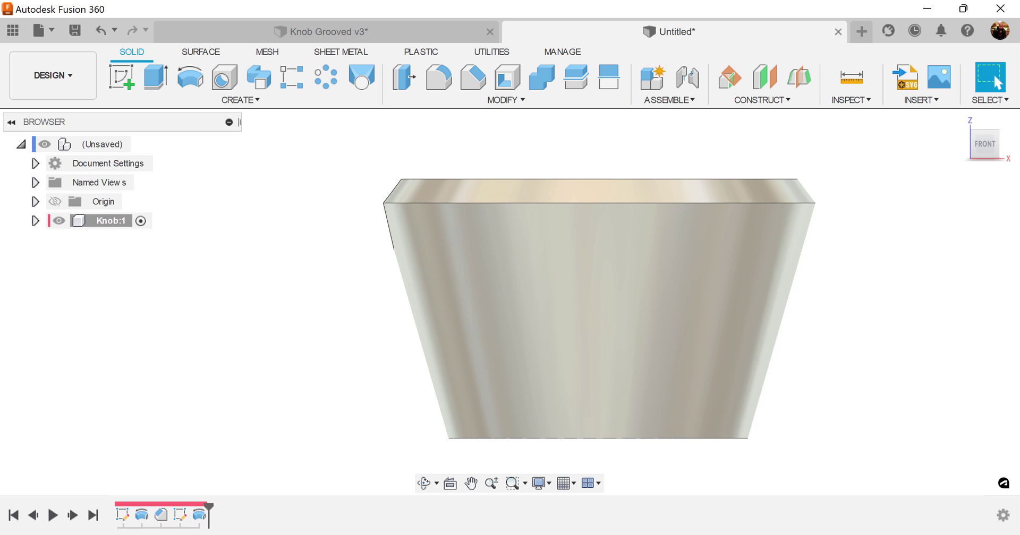
Circular-pattern the revolved groove cut around the knob's conical side face with full spacing and a quantity of 12
shift+middle_drag(596, 340, 602, 390)
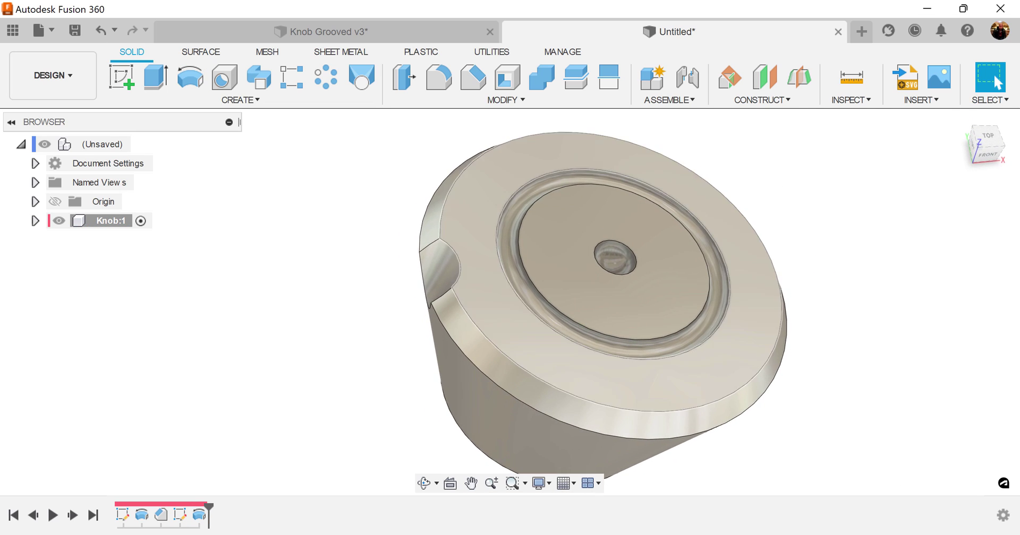
shift+middle_drag(513, 303, 431, 273)
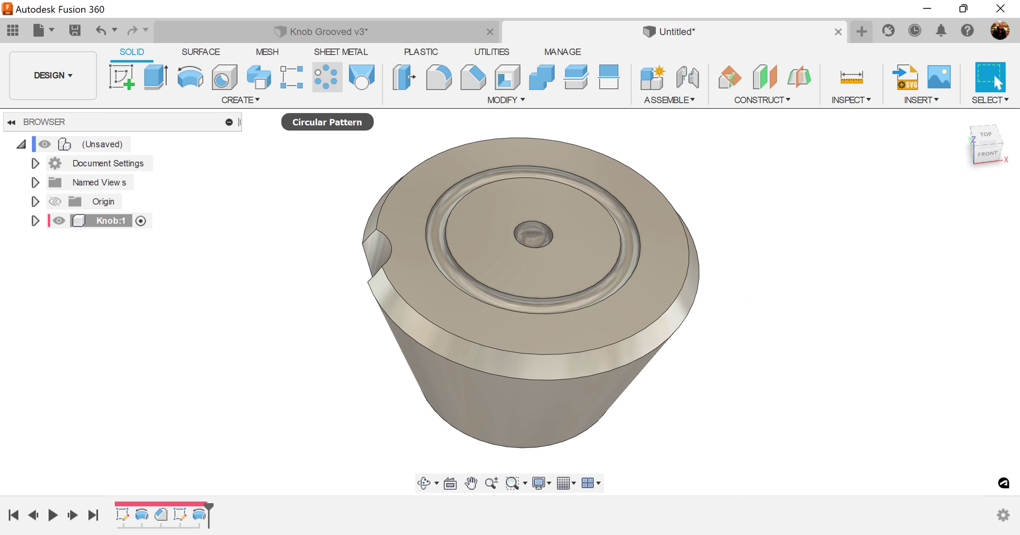
click(326, 77)
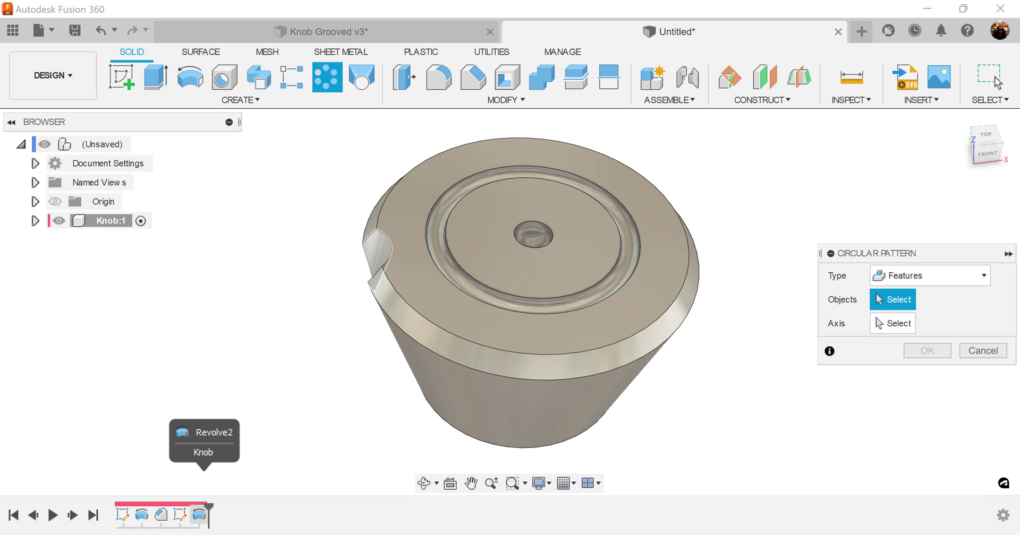
click(200, 515)
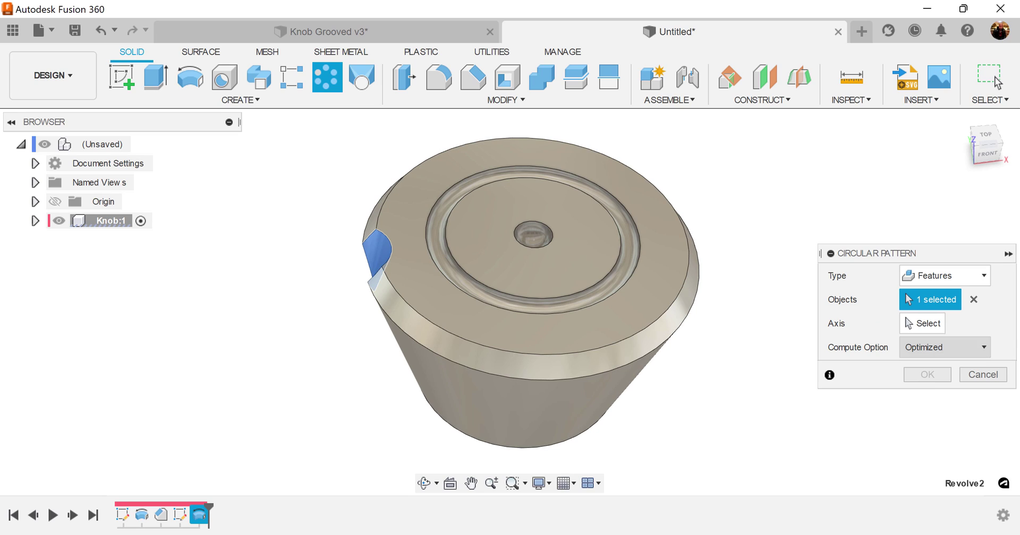
click(922, 324)
shift+middle_drag(743, 324, 745, 316)
shift+middle_drag(555, 433, 553, 417)
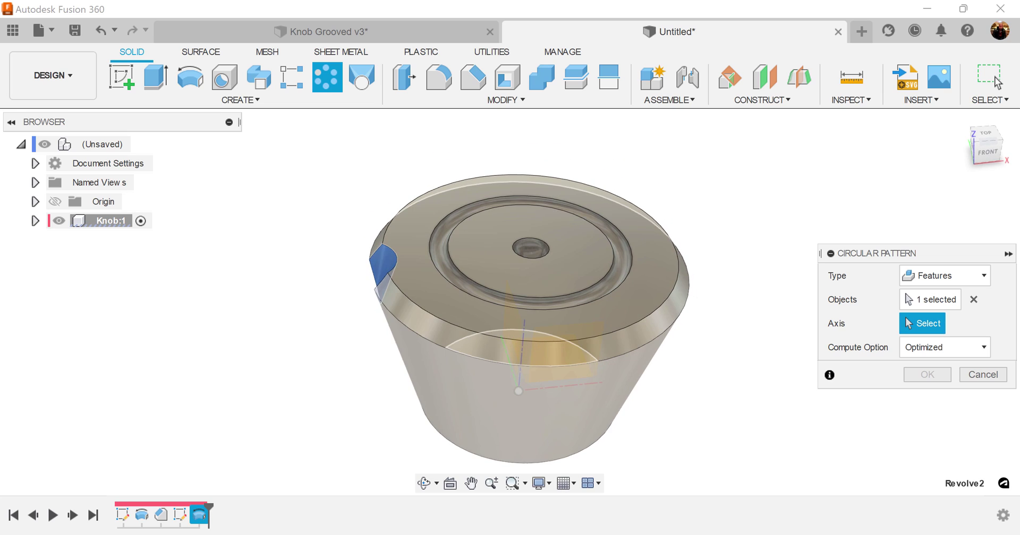
click(550, 417)
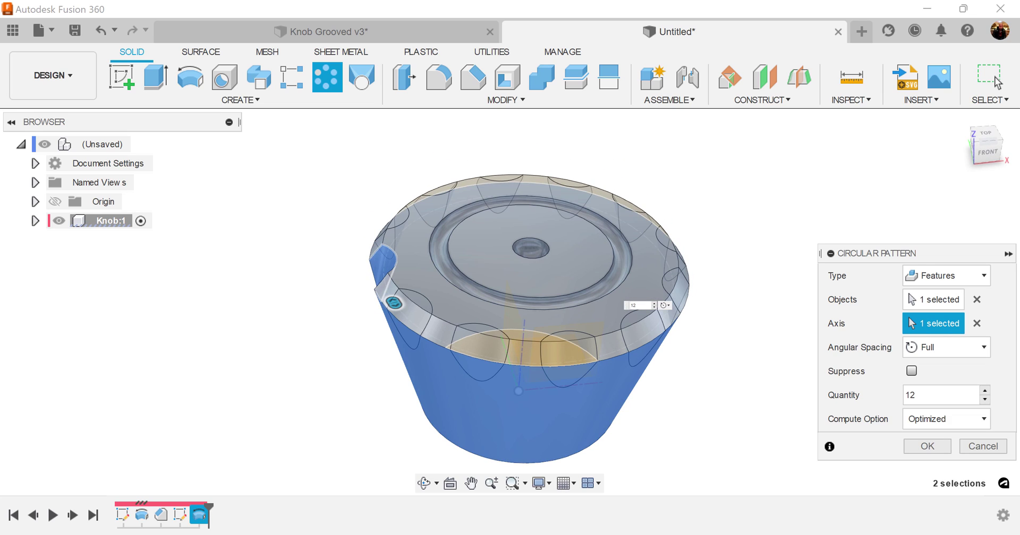
mouse_move(550, 417)
shift+middle_down()
mouse_move(546, 387)
mouse_move(557, 460)
mouse_move(548, 401)
shift+middle_up()
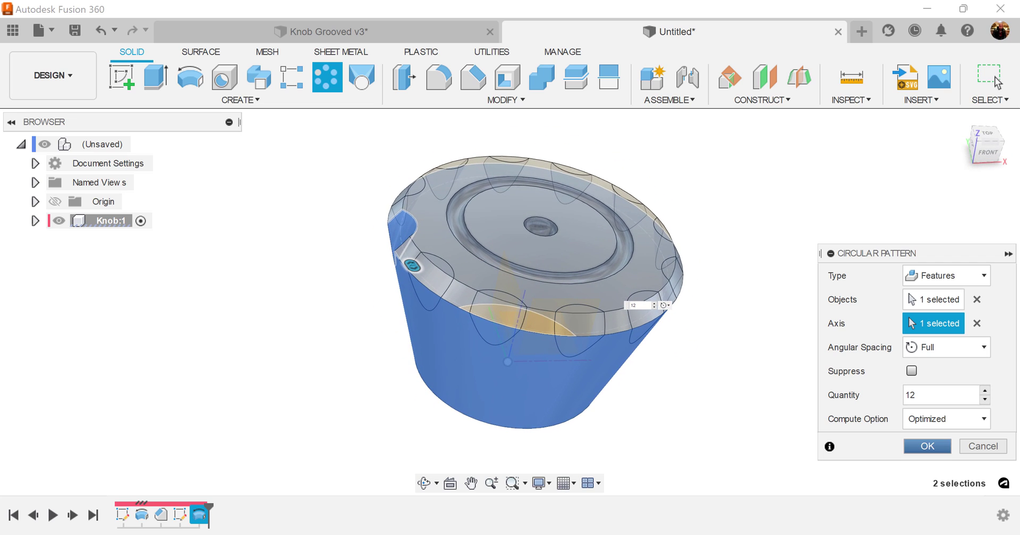
click(926, 446)
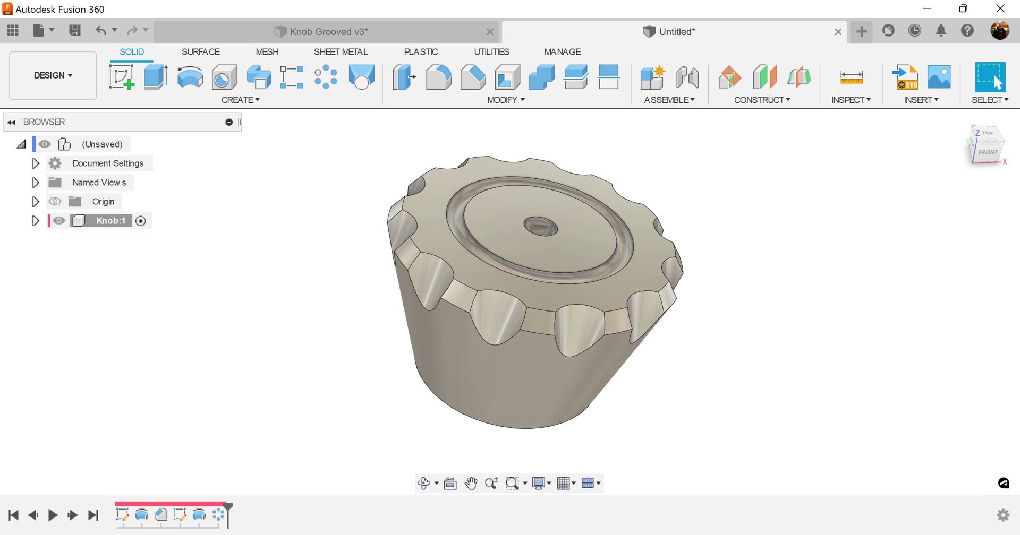
Fillet all faces and edges of the grooved knob with a 0.2 mm constant radius
shift+middle_drag(531, 395, 513, 368)
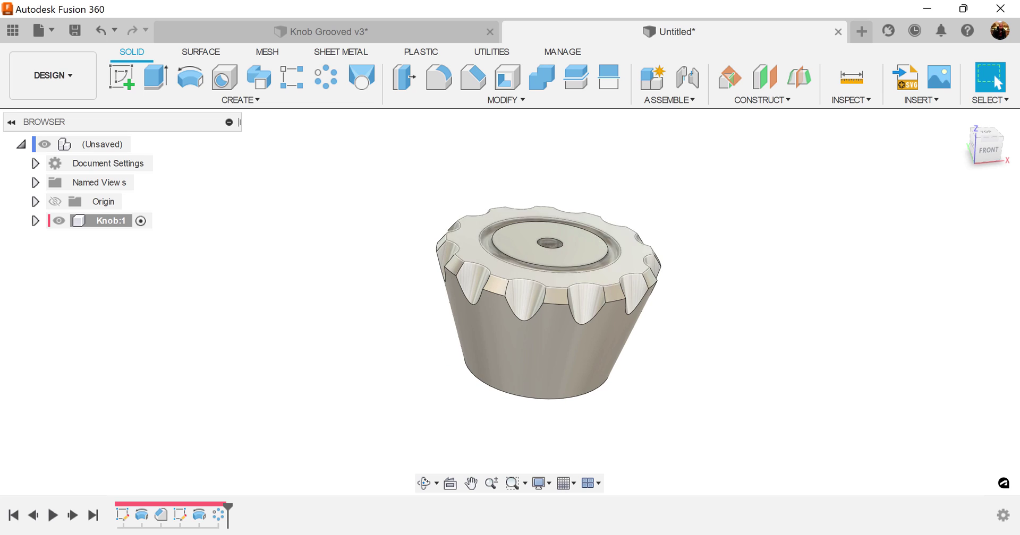
shift+middle_drag(544, 293, 499, 282)
click(439, 77)
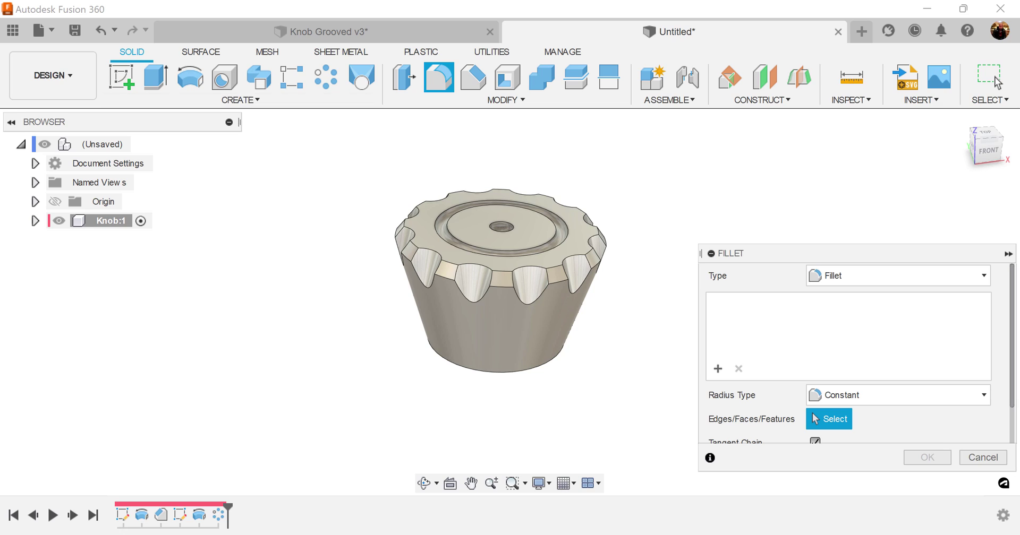
drag(329, 132, 627, 435)
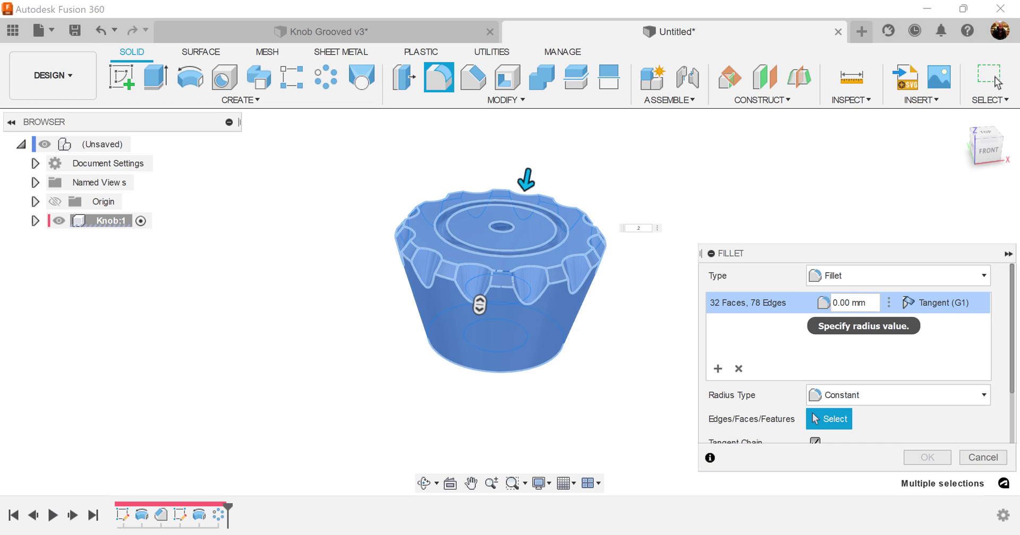
text(.2)
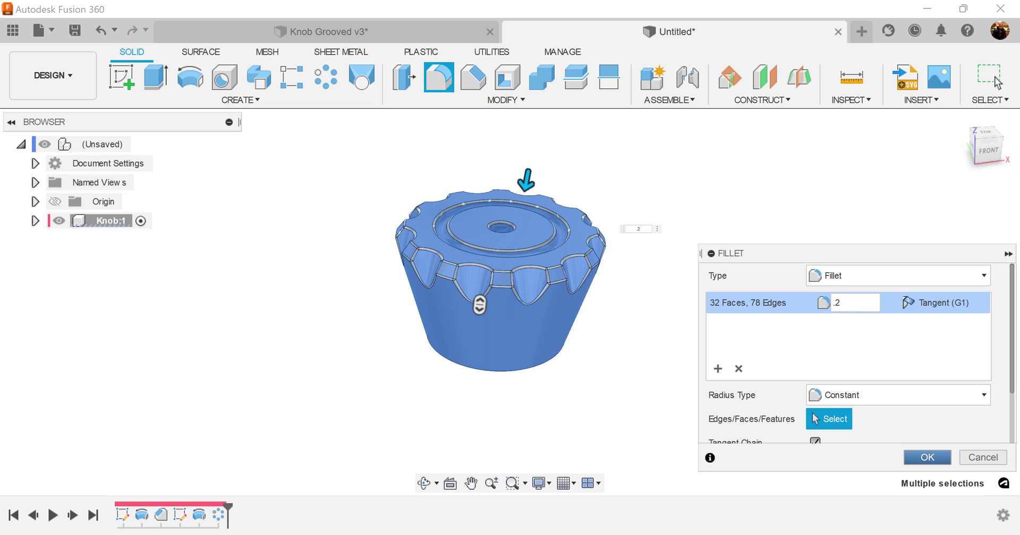
key(Return)
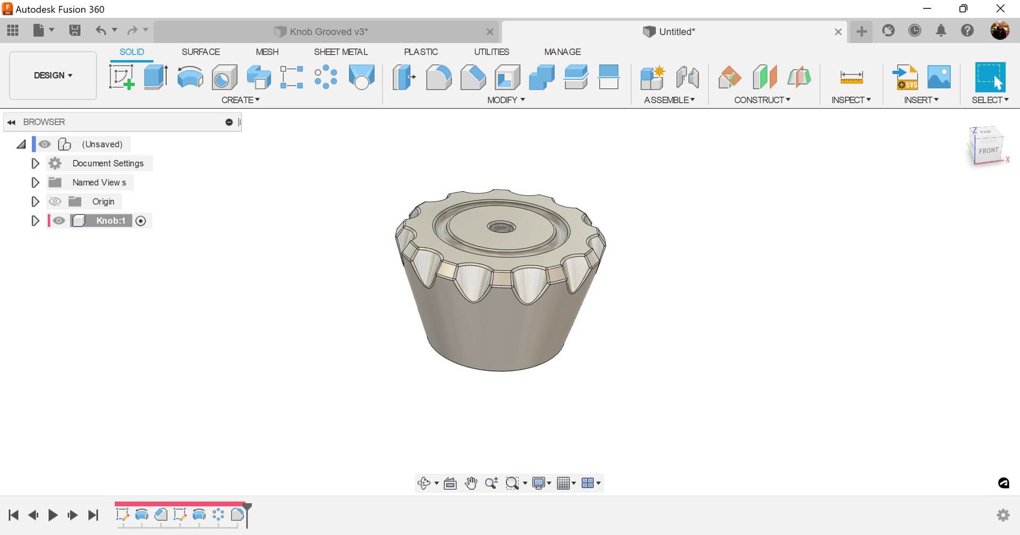
Add a modeled, full-length, right-hand ISO Metric M5.5x0.5 thread of class 6H to the inner face of the knob's bottom hole
middle_drag(511, 275, 481, 127)
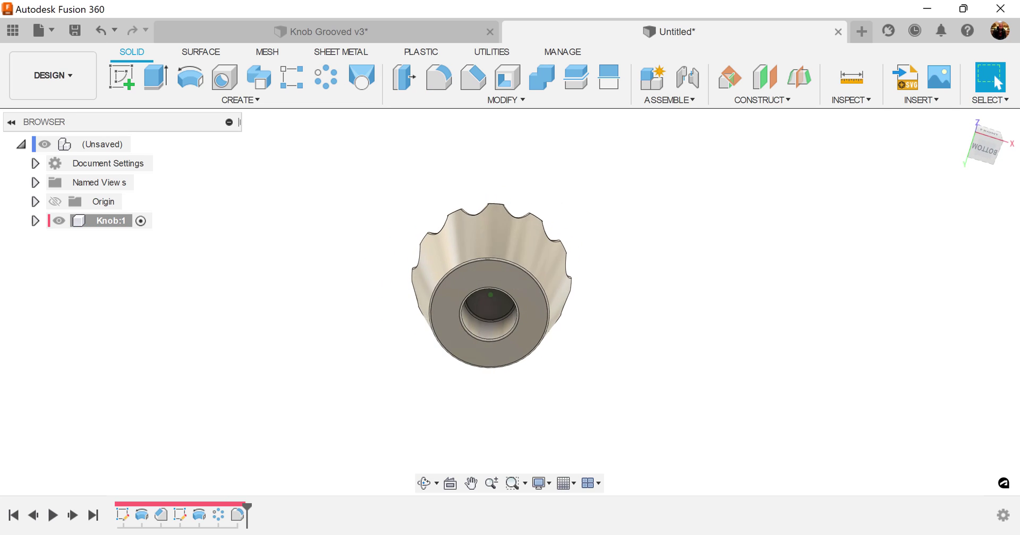
scroll(507, 329, up, 3)
shift+middle_drag(482, 223, 440, 225)
click(240, 100)
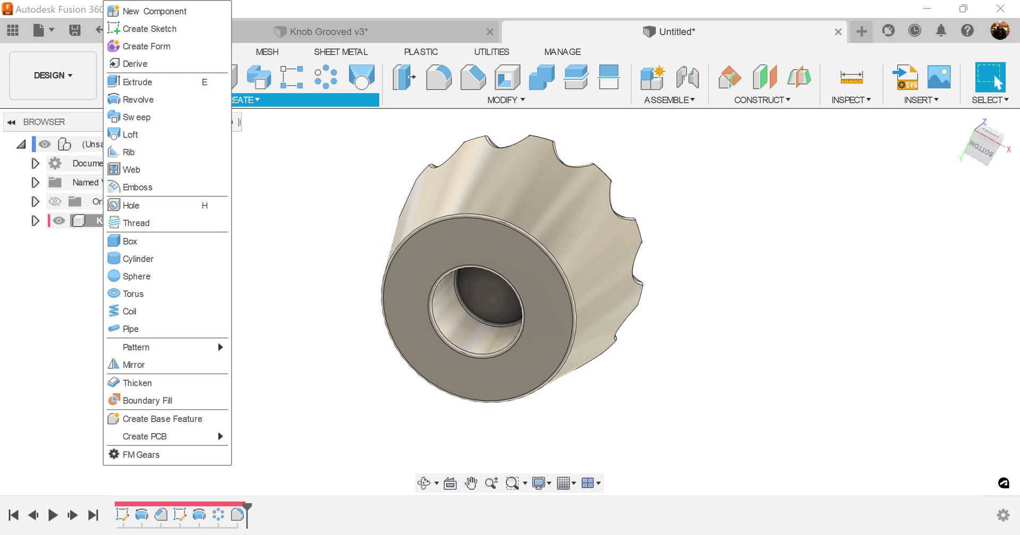
click(136, 223)
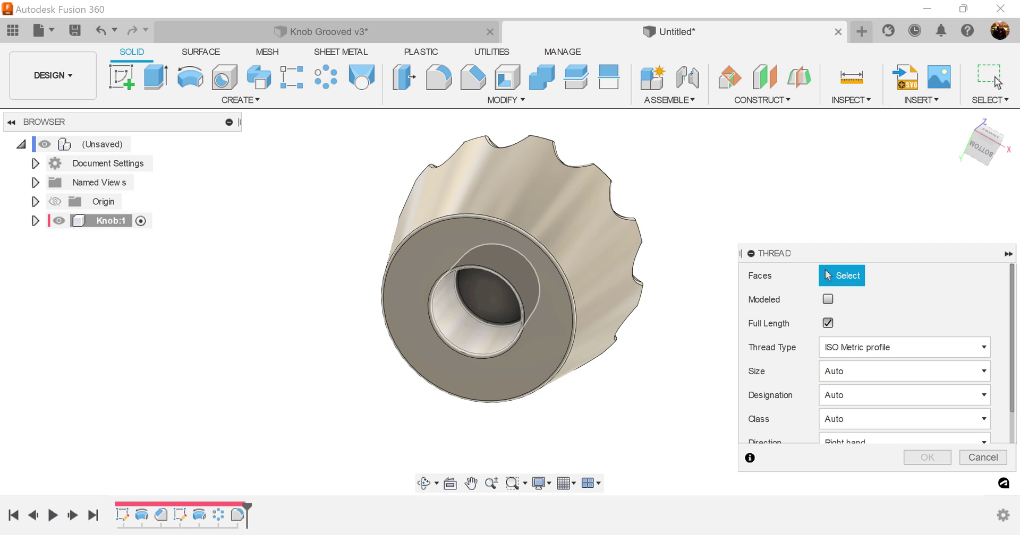
click(479, 337)
click(827, 299)
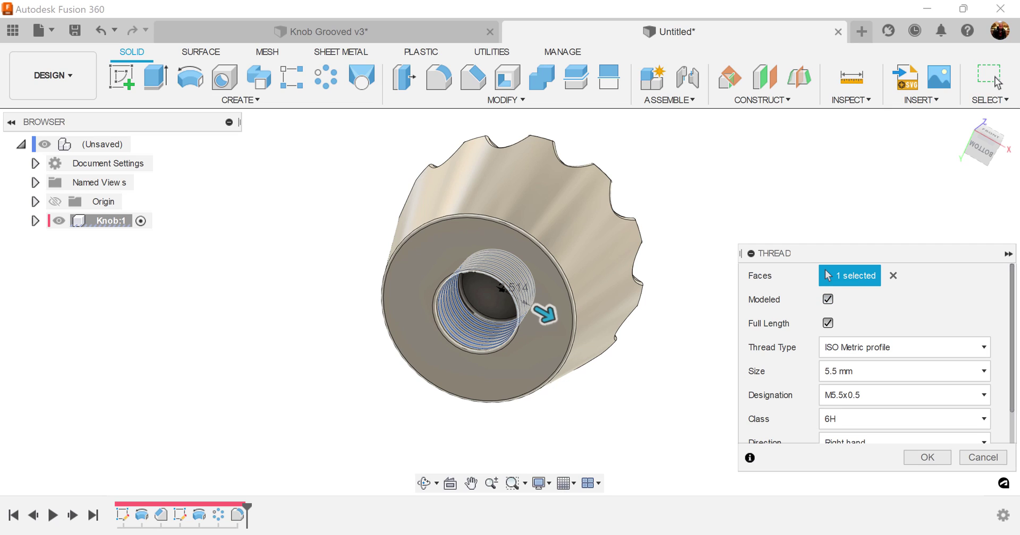
scroll(903, 372, down, 2)
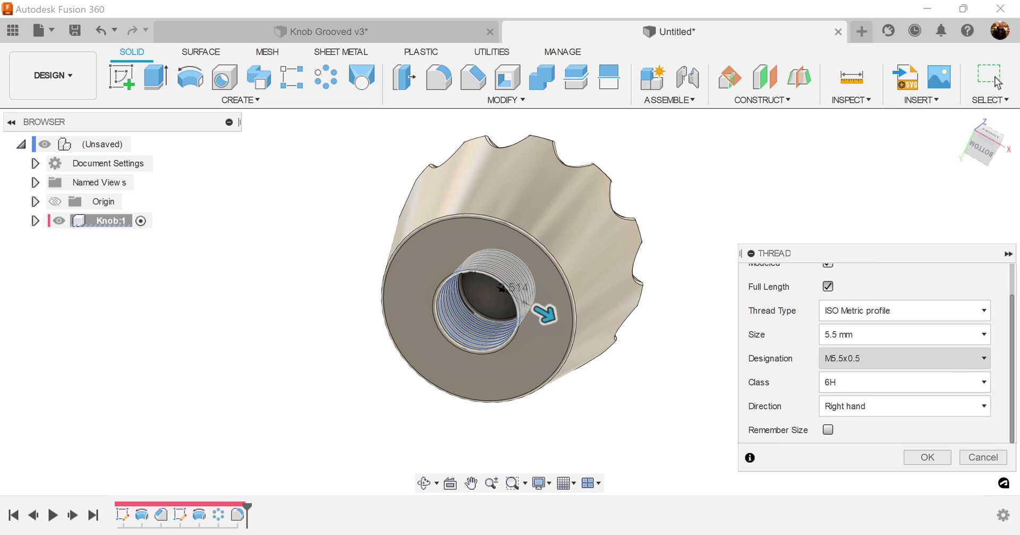
key(Return)
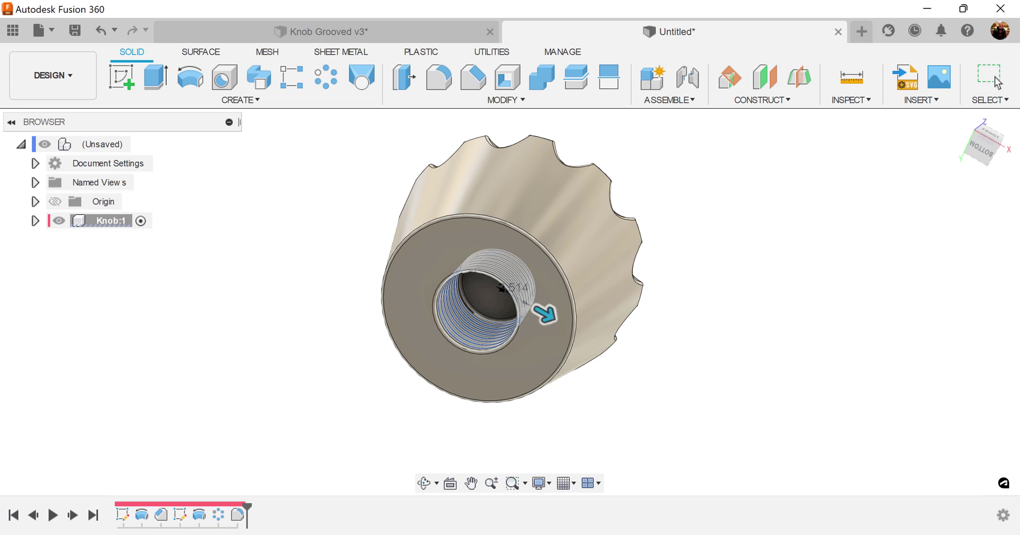
Search the appearance library for plastic and apply Plastic - Glossy (Black) to the knob body
shift+middle_drag(499, 250, 565, 390)
scroll(542, 457, up, 1)
shift+middle_drag(549, 446, 523, 461)
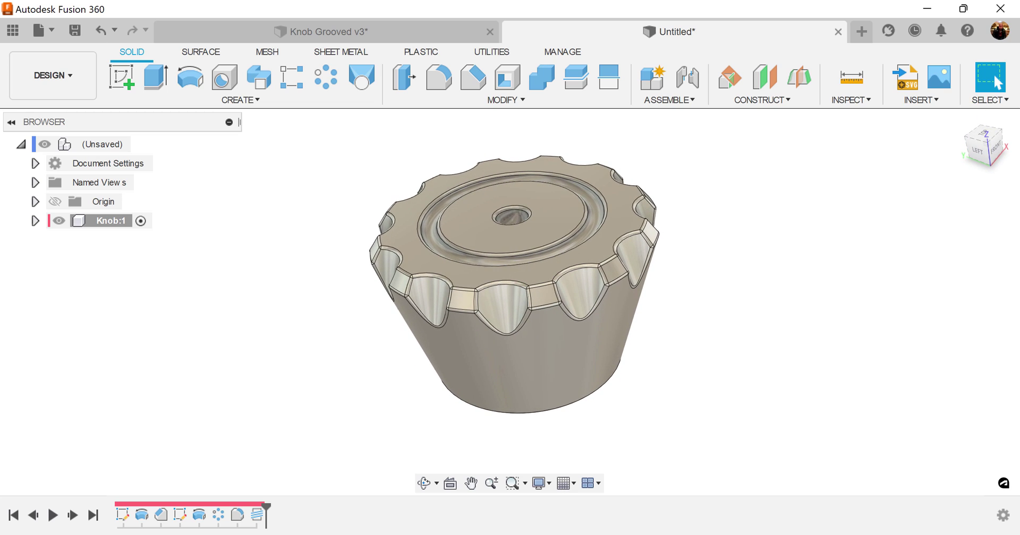
key(a)
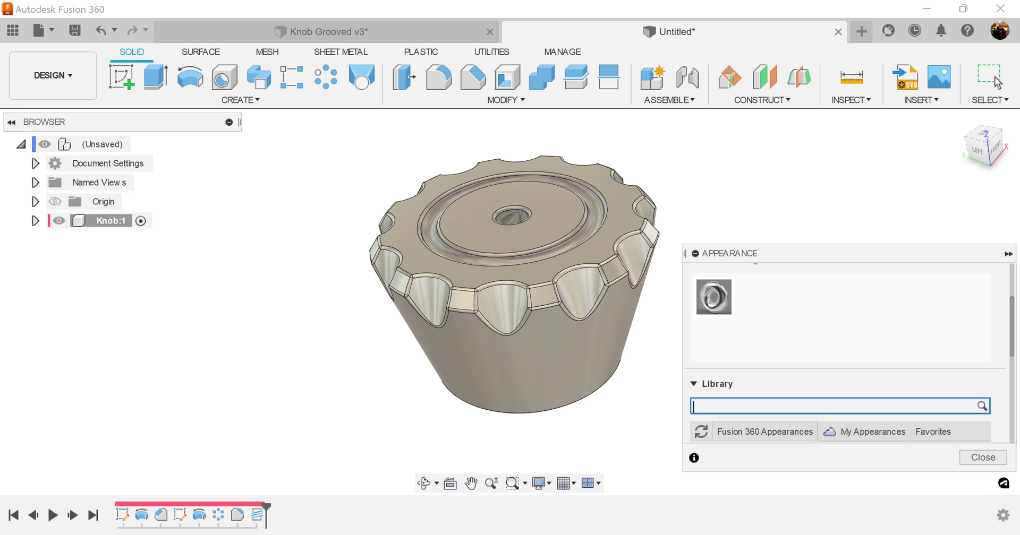
text(plastic)
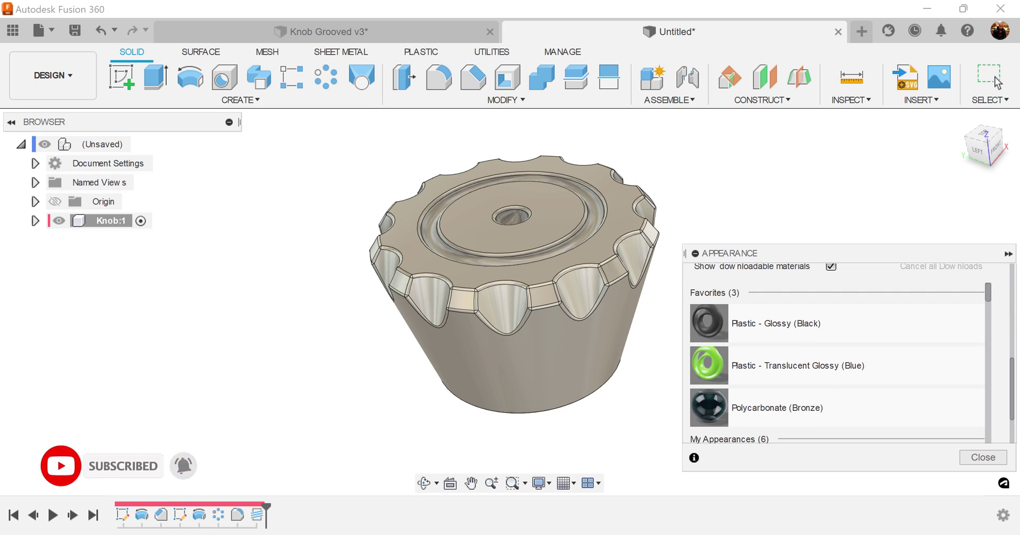
drag(709, 323, 552, 348)
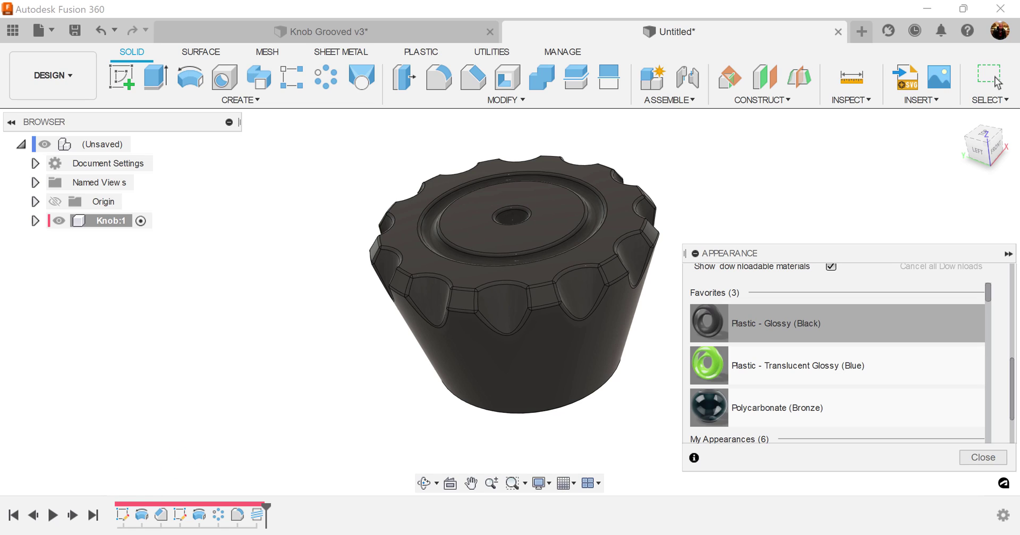
Darken the knob's Plastic - Glossy (Black) appearance to RGB 40, 37, 37 and finish the appearance editing
scroll(839, 353, up, 5)
double_click(754, 393)
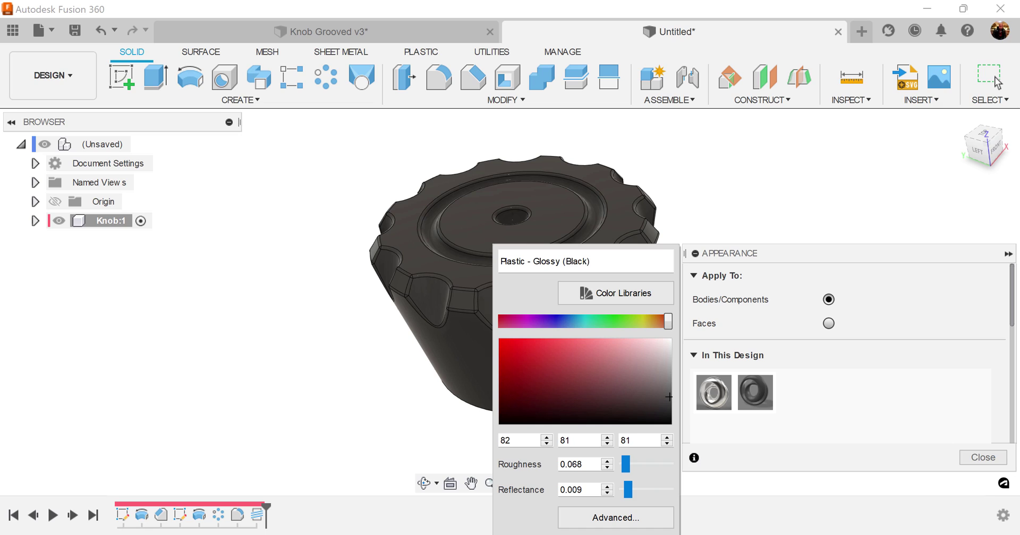
drag(669, 397, 660, 412)
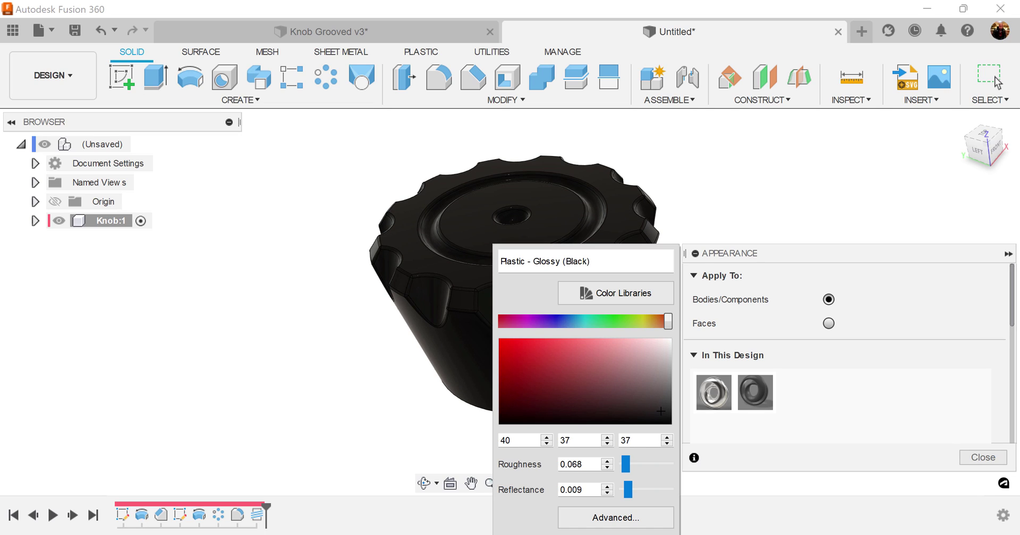
click(616, 534)
click(983, 458)
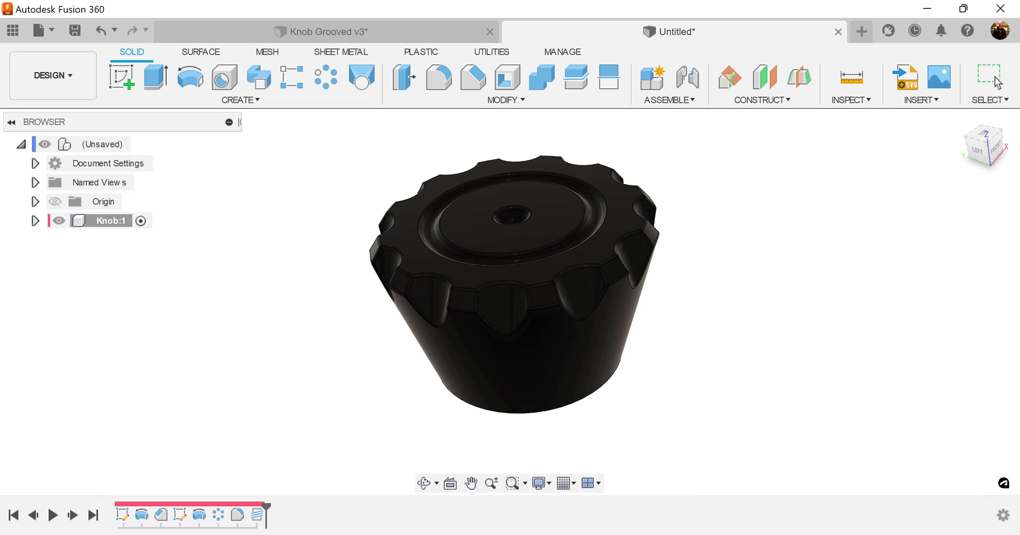
scroll(701, 265, up, 1)
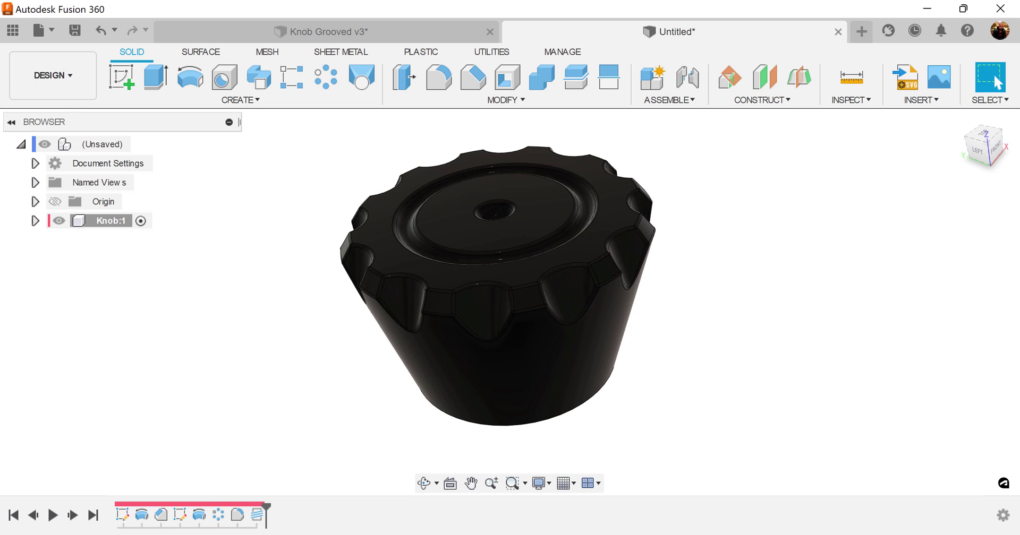
middle_drag(701, 303, 722, 316)
scroll(722, 315, up, 1)
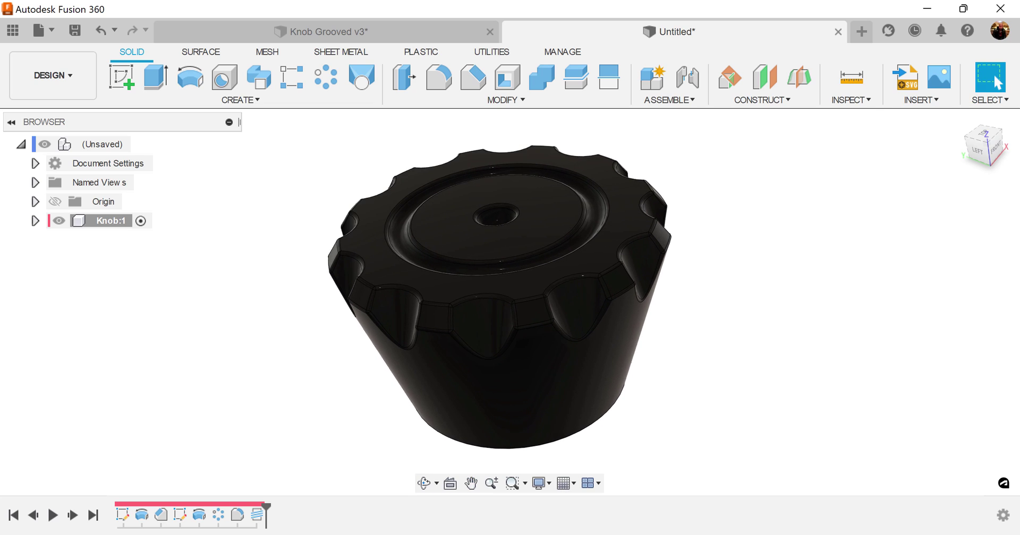